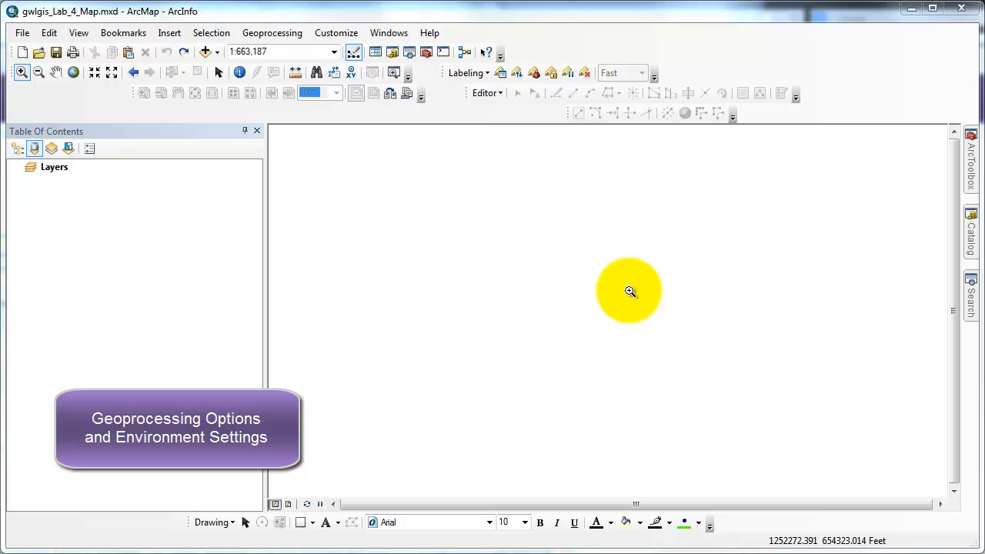
From the Catalog, start Import > Feature Class (multiple) on SmelterPlume_Dataset, abandoning the single-import tool
click(972, 231)
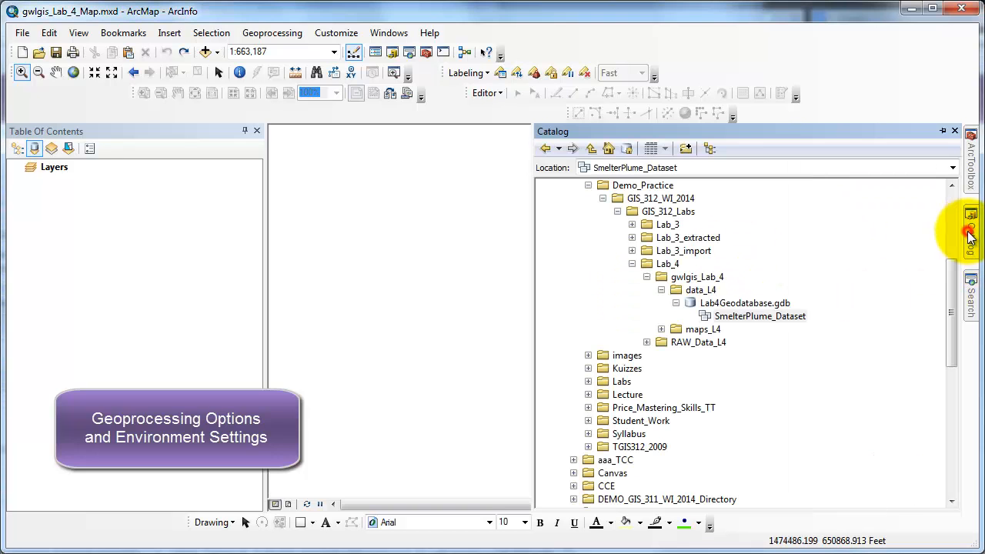
right_click(737, 316)
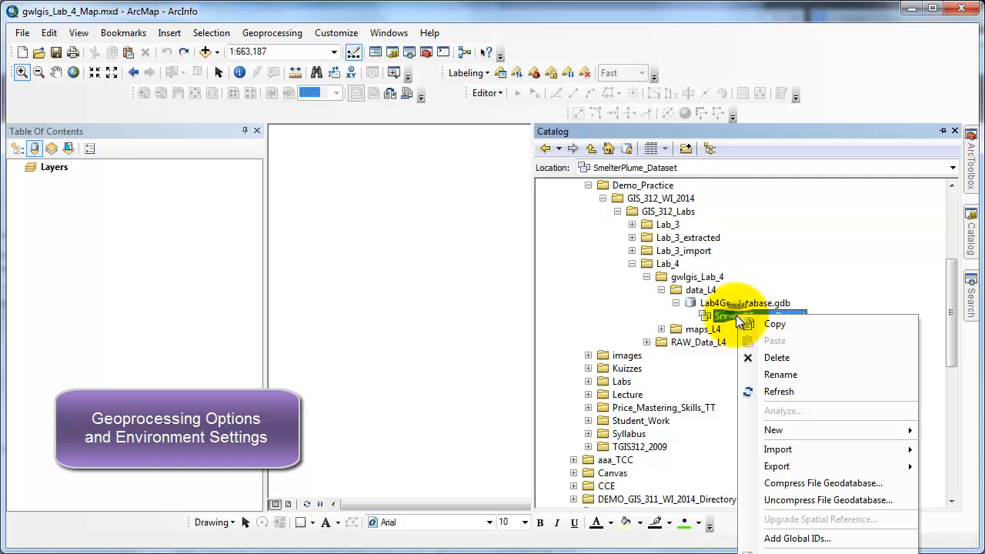
mouse_move(778, 450)
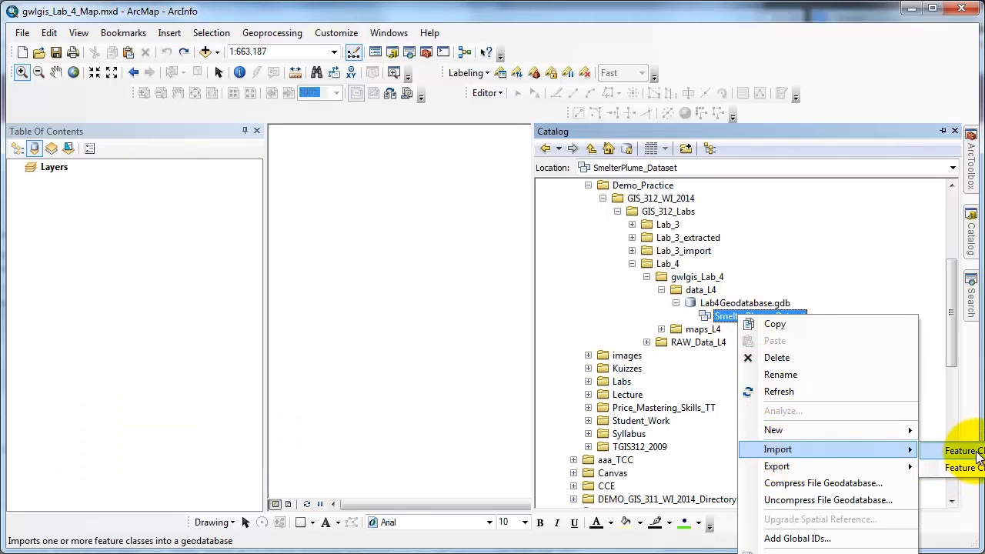
click(962, 451)
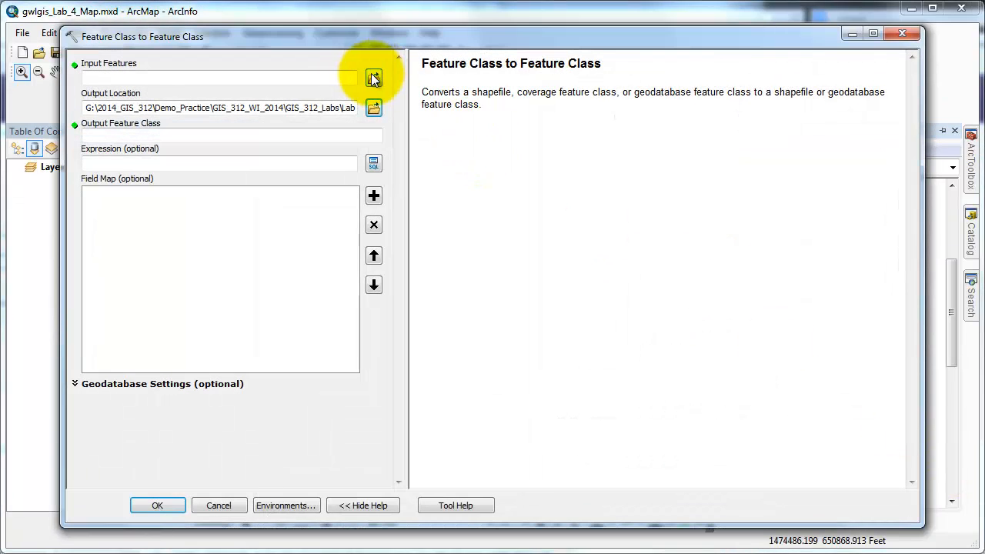
click(218, 506)
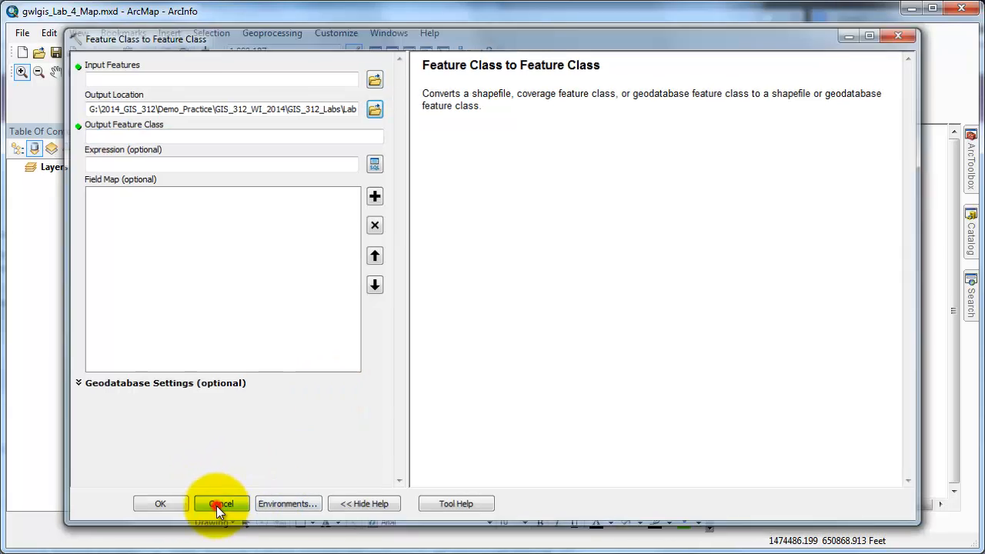
click(972, 231)
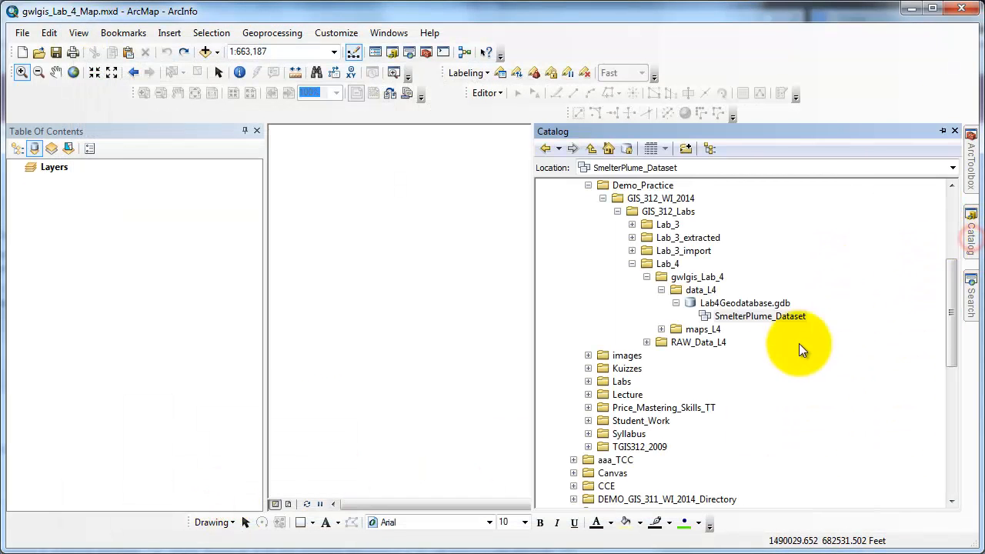
right_click(754, 317)
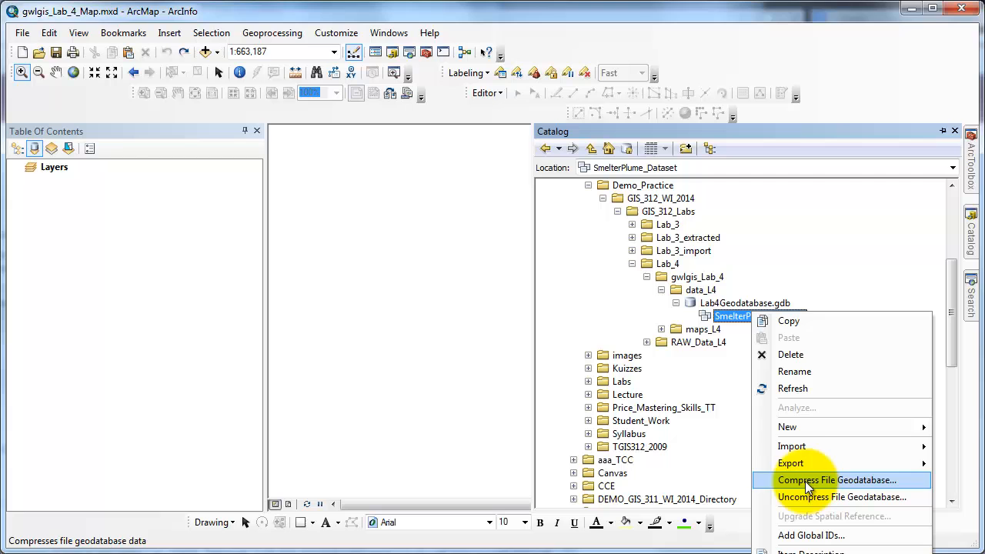
mouse_move(793, 446)
click(962, 465)
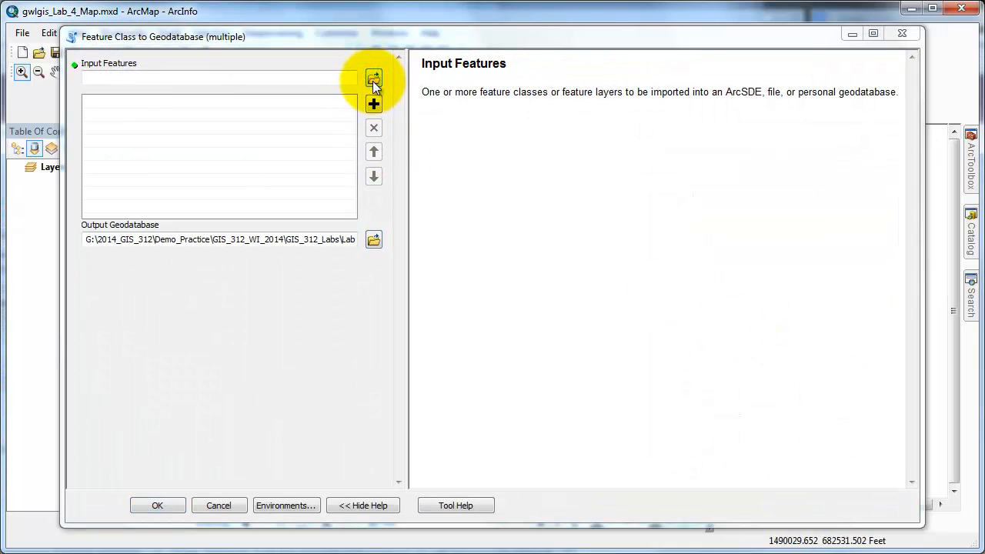
Import PierceBasemap.shp from GIS_312_Labs\Lab_4\RAW_Data_L4 into the SmelterPlume_Dataset
click(373, 81)
double_click(370, 220)
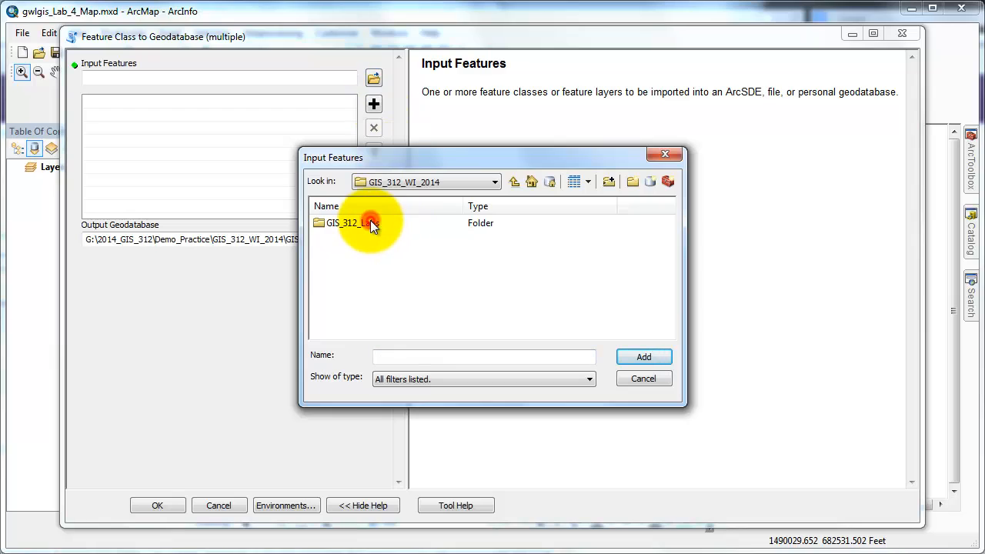
click(361, 221)
double_click(362, 222)
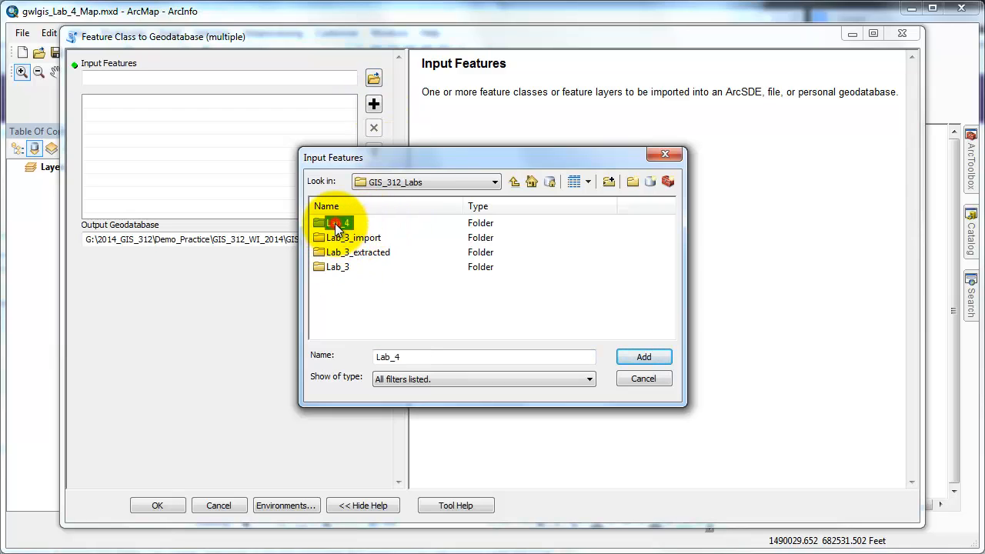
double_click(335, 224)
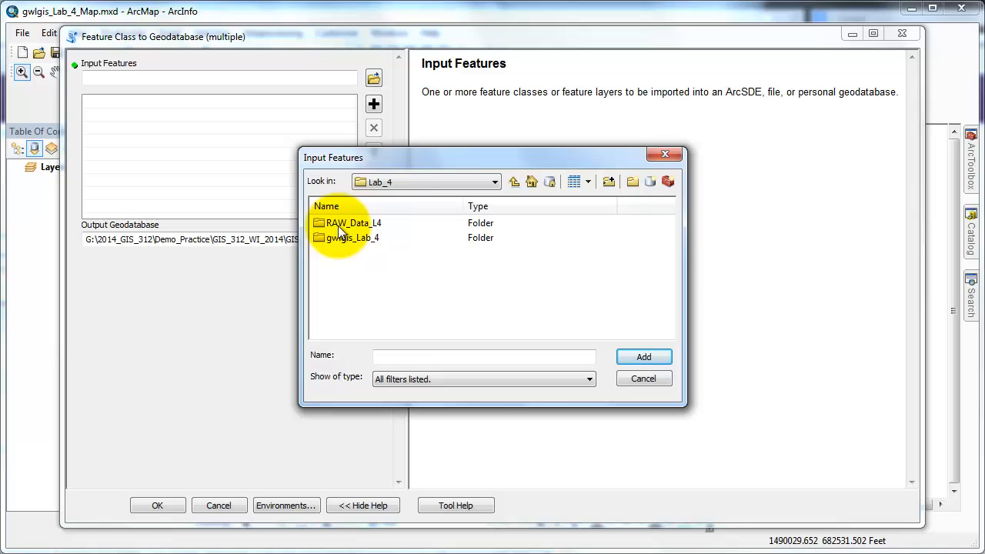
double_click(338, 226)
click(341, 222)
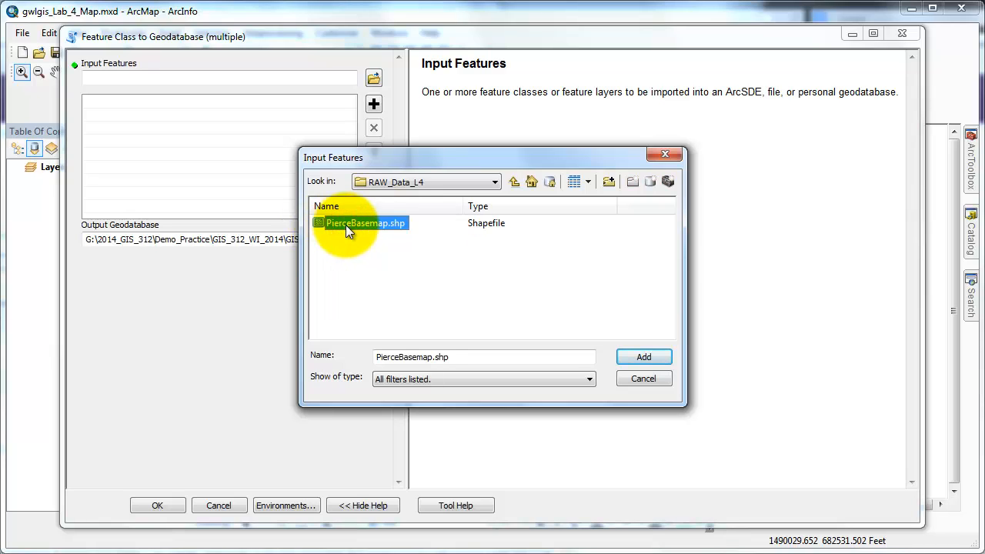
click(649, 356)
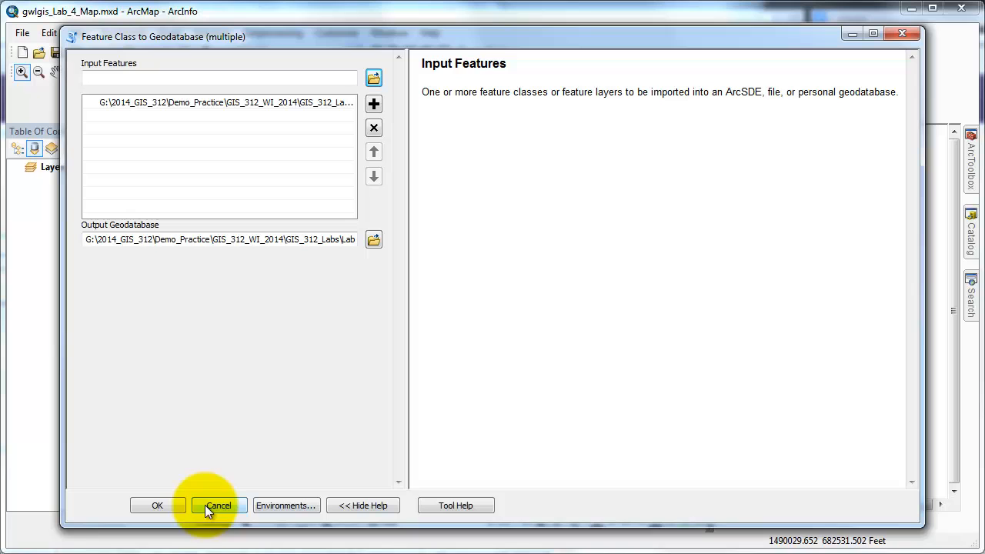
click(157, 505)
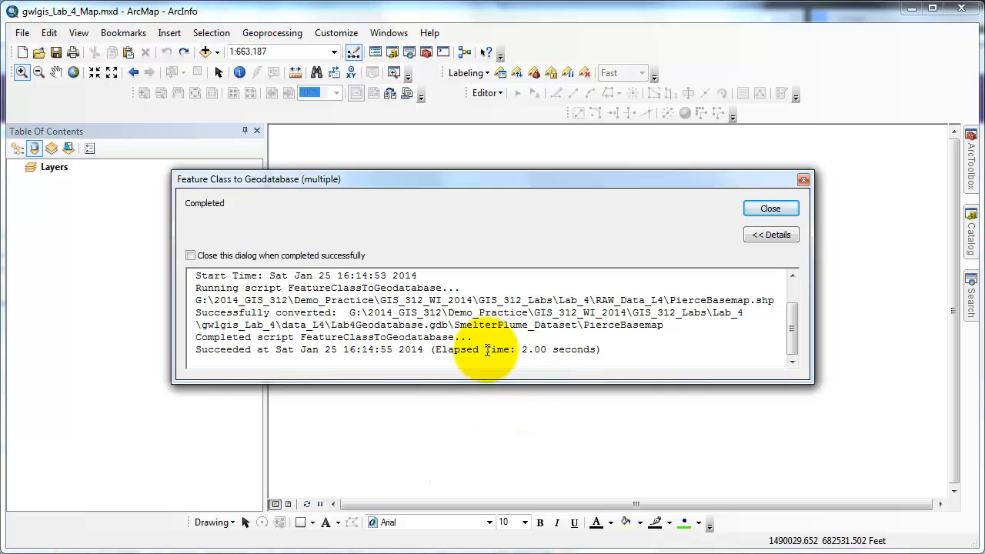
Add the PierceBasemap feature class from Lab4Geodatabase.gdb > SmelterPlume_Dataset to the map
click(770, 209)
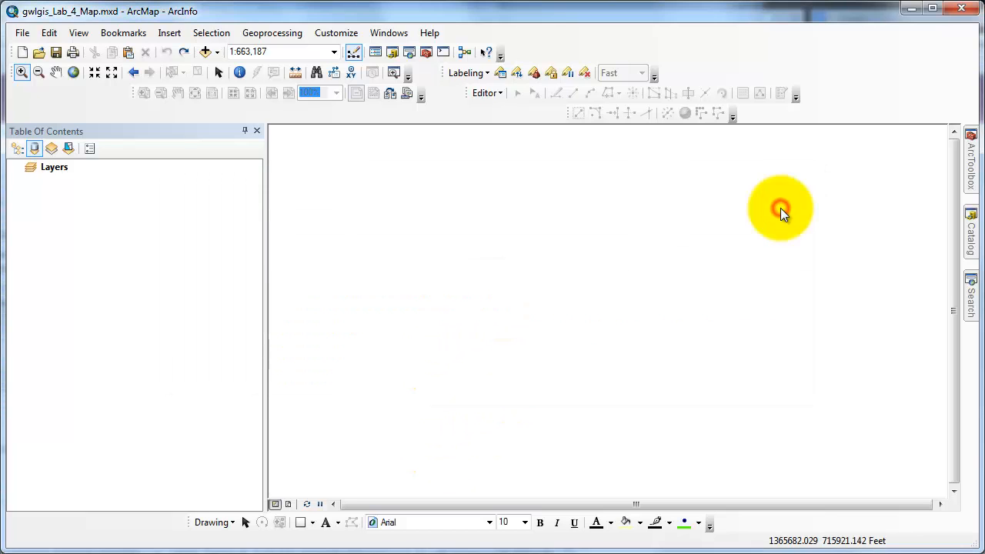
click(205, 51)
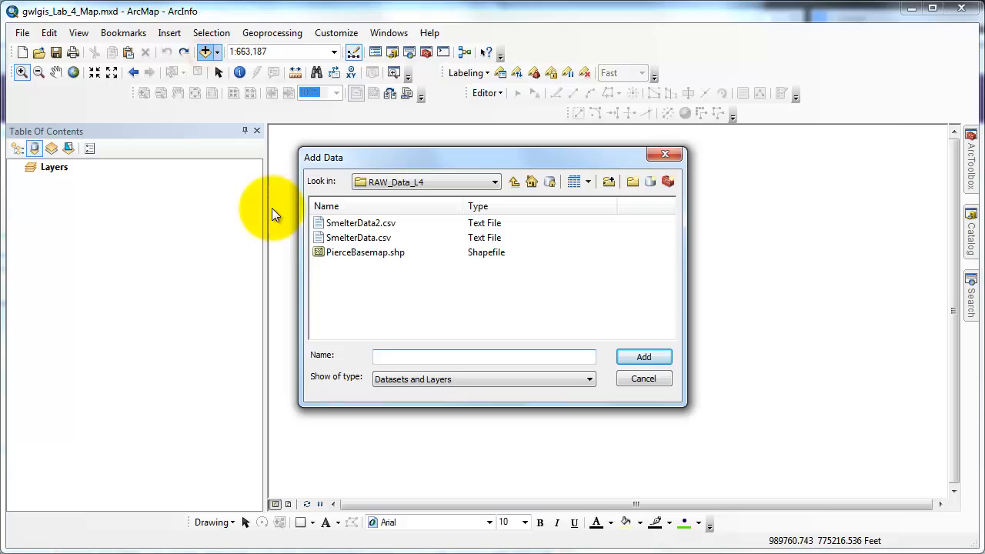
click(515, 181)
double_click(337, 222)
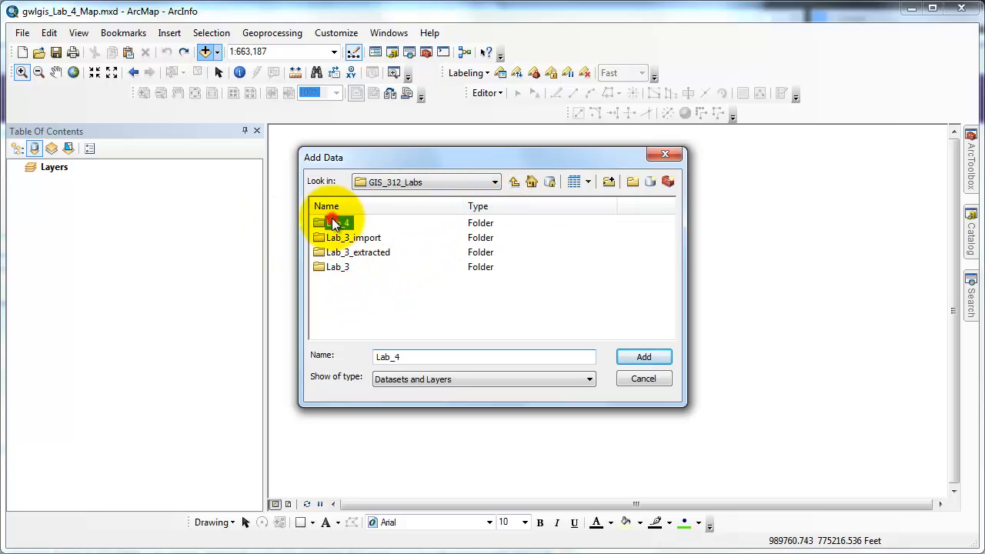
click(330, 237)
double_click(330, 239)
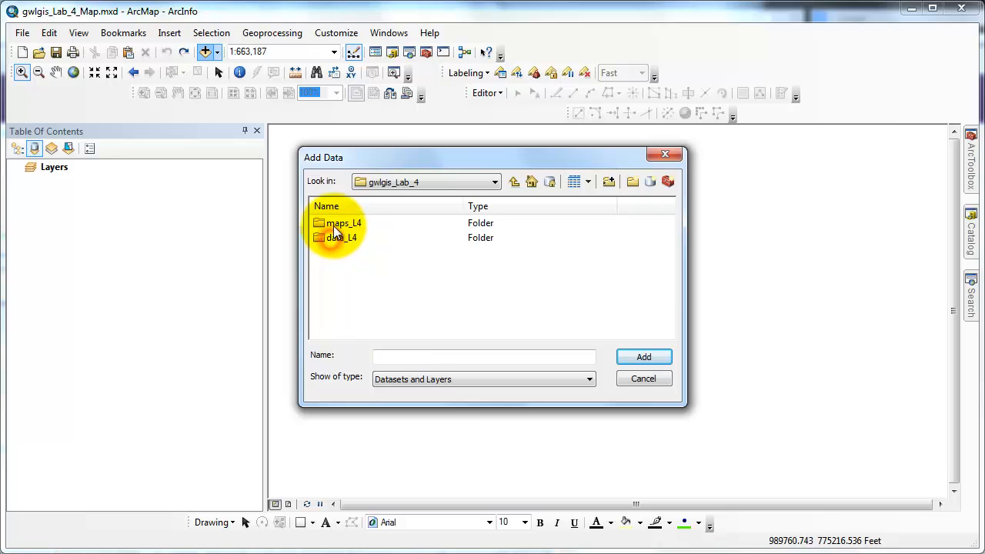
double_click(333, 236)
click(336, 225)
double_click(337, 225)
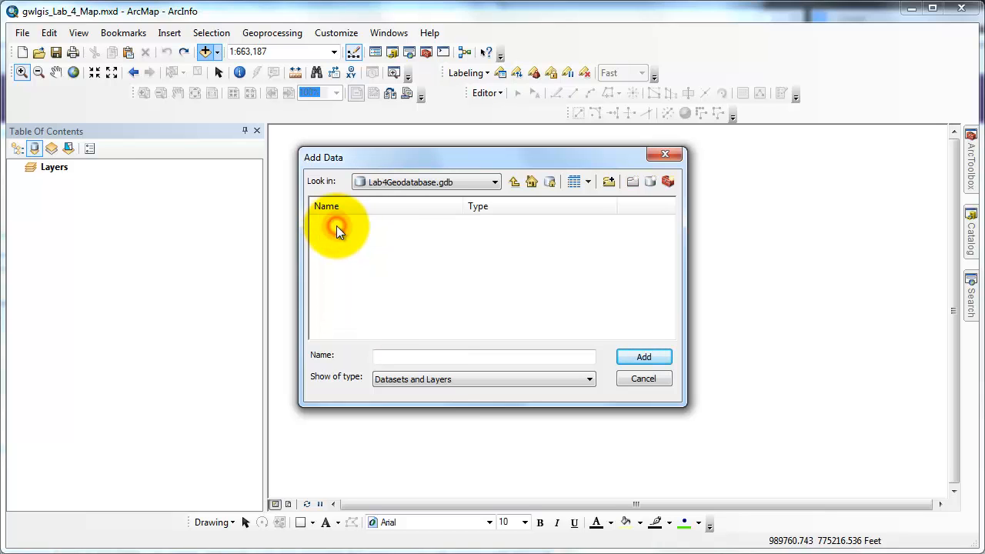
double_click(338, 224)
click(337, 224)
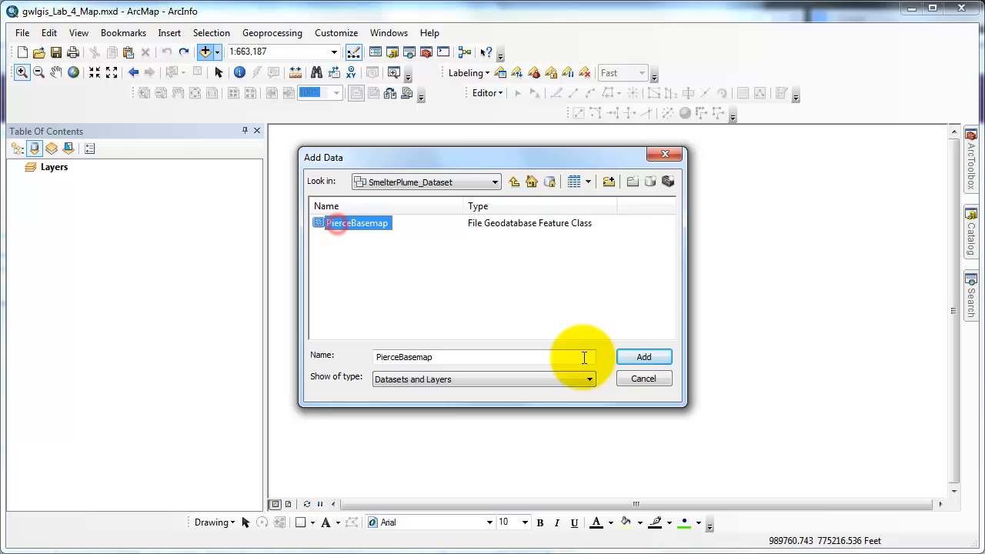
click(644, 356)
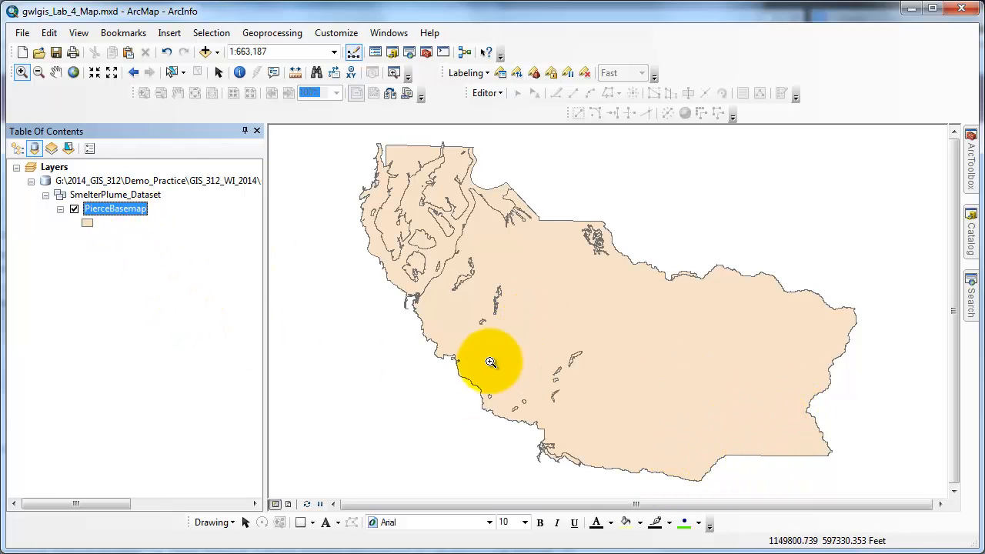
Symbolize PierceBasemap by unique values of the LandWater field, with all other values hidden
right_click(114, 208)
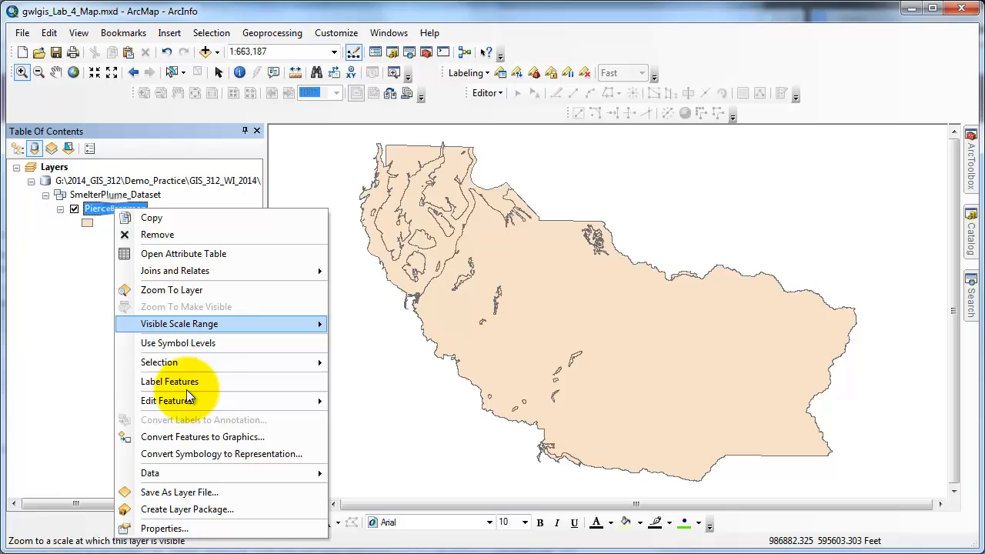
click(201, 528)
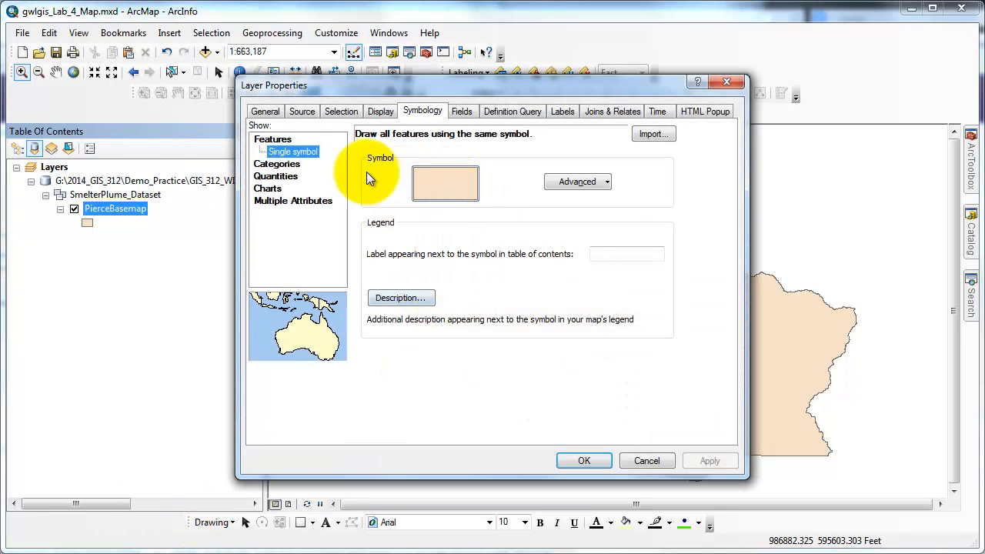
click(277, 152)
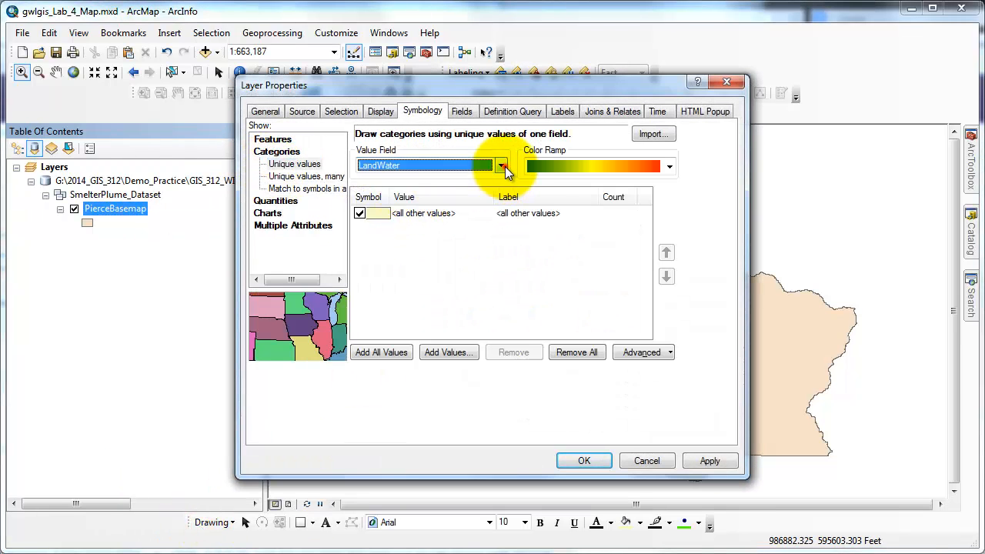
click(501, 166)
click(379, 179)
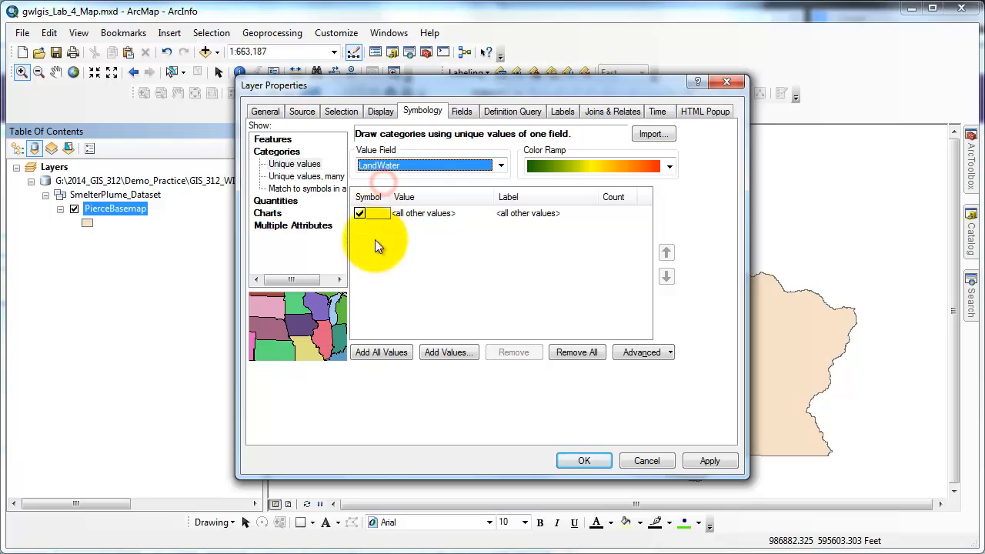
click(385, 352)
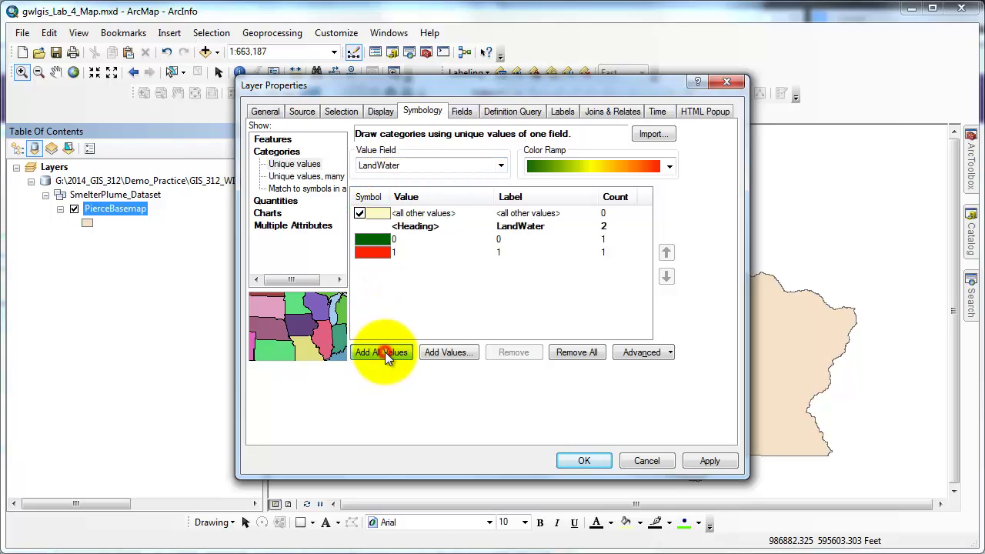
click(360, 213)
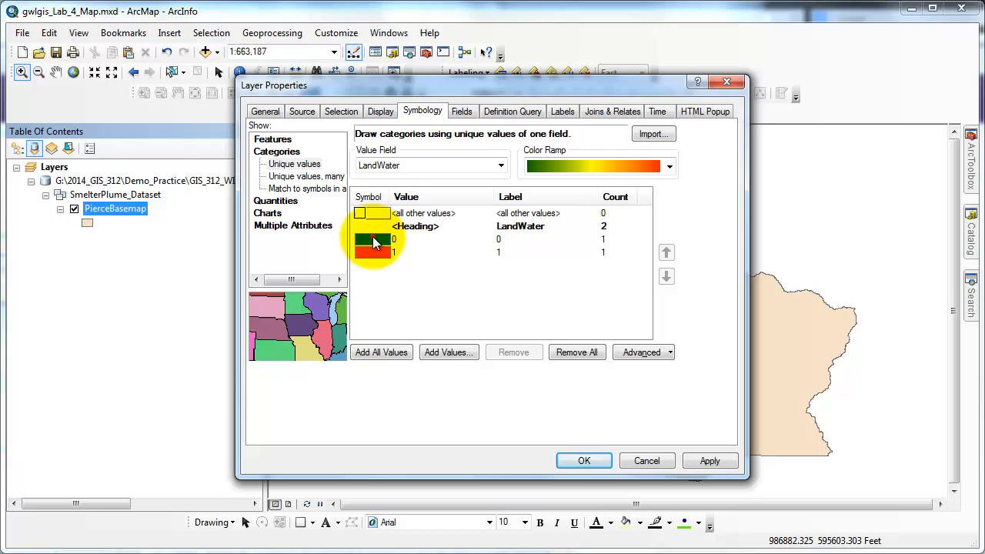
Give value 0 a light blue water fill with no outline colour
click(375, 241)
double_click(374, 242)
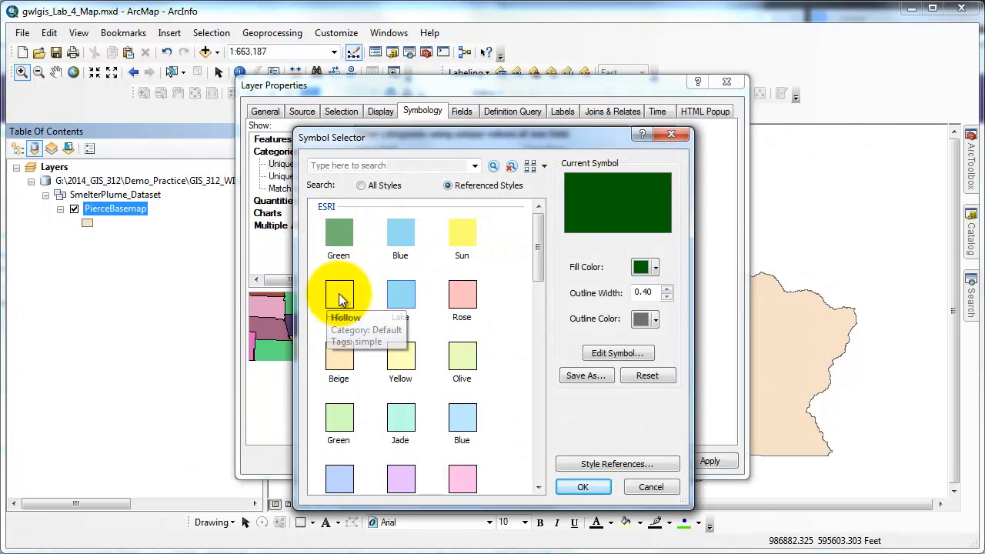
click(341, 297)
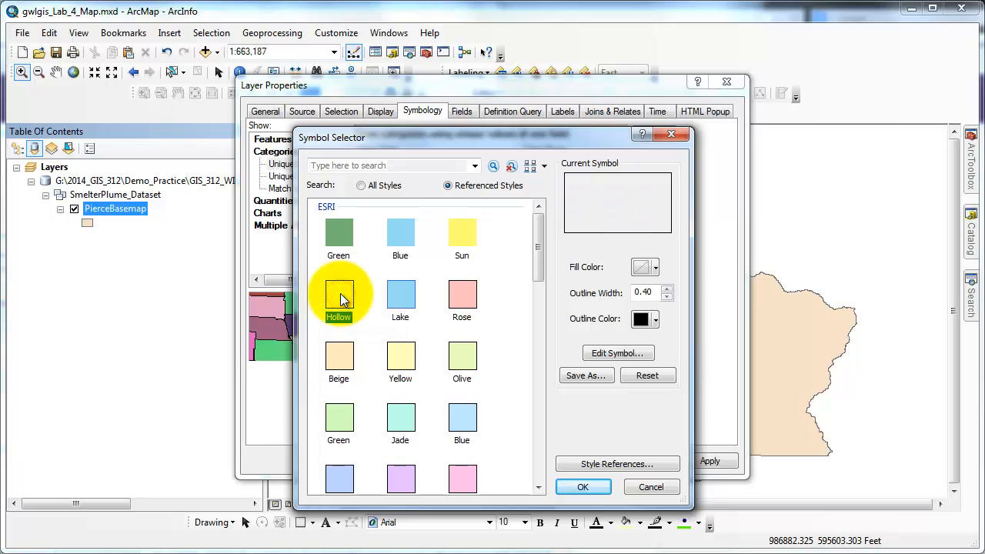
click(398, 230)
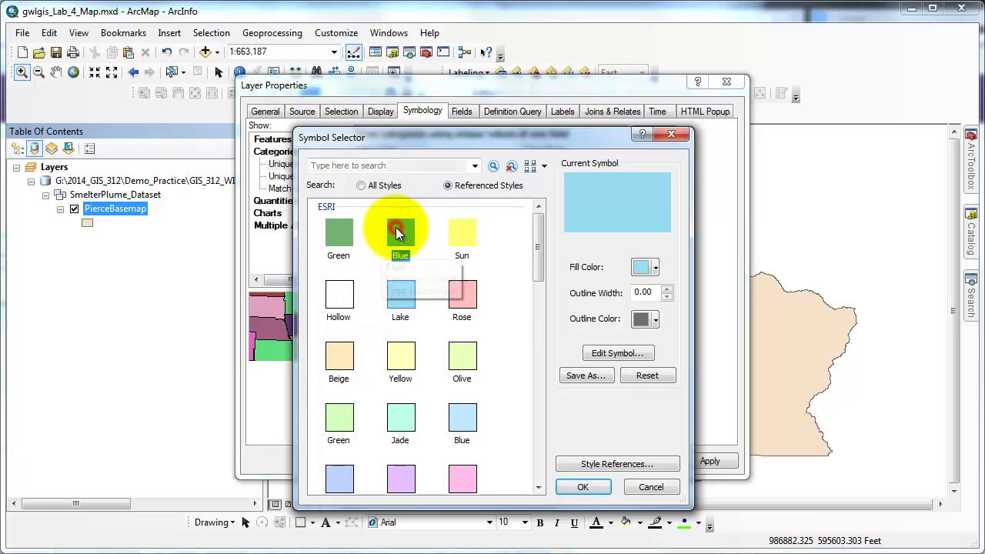
click(654, 320)
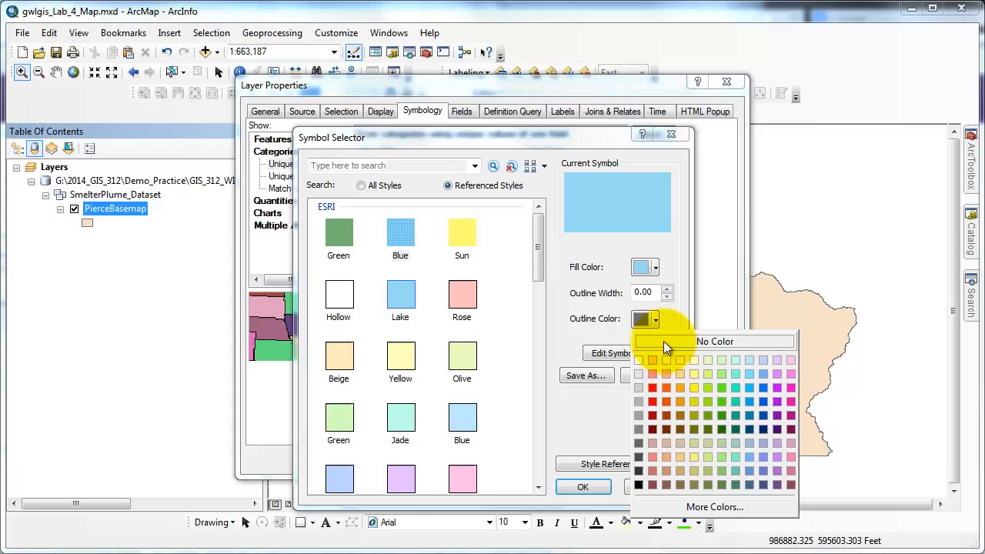
click(664, 341)
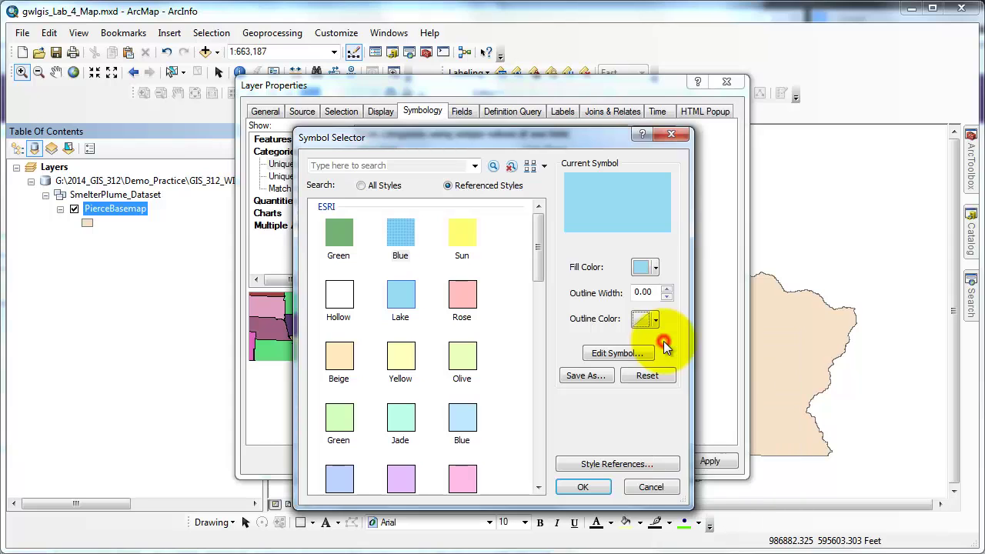
click(583, 487)
Make value 1 hollow land with a dark width-1 outline and apply the symbology
double_click(376, 252)
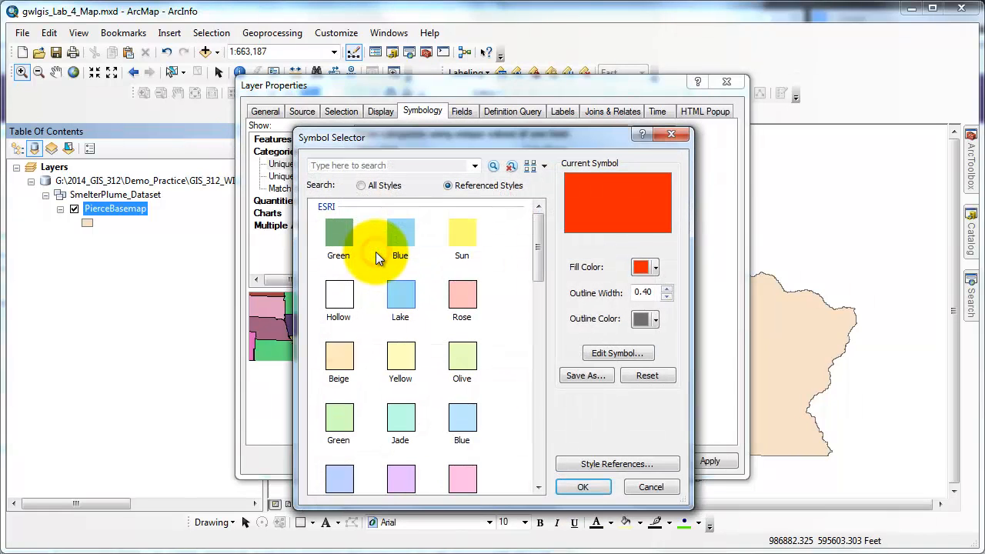
click(340, 298)
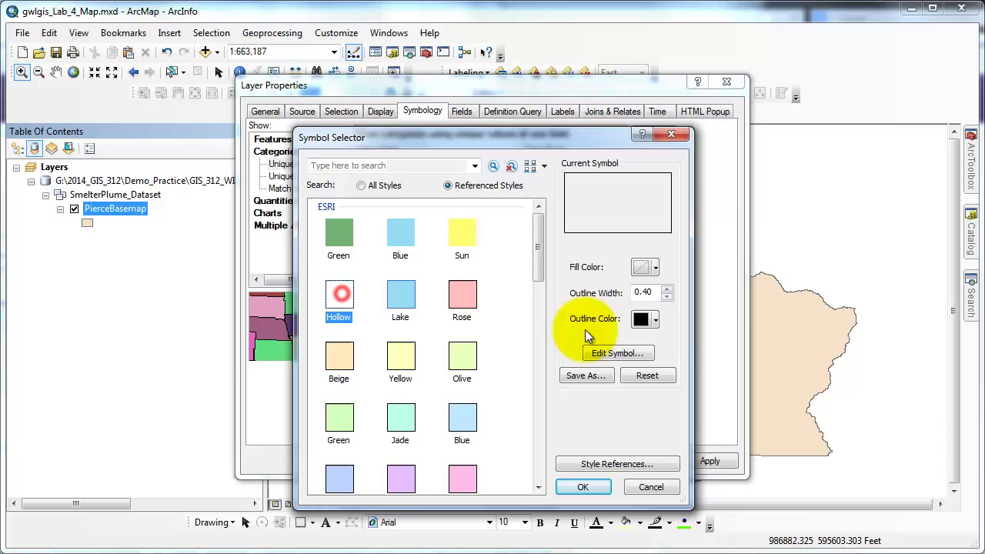
click(667, 288)
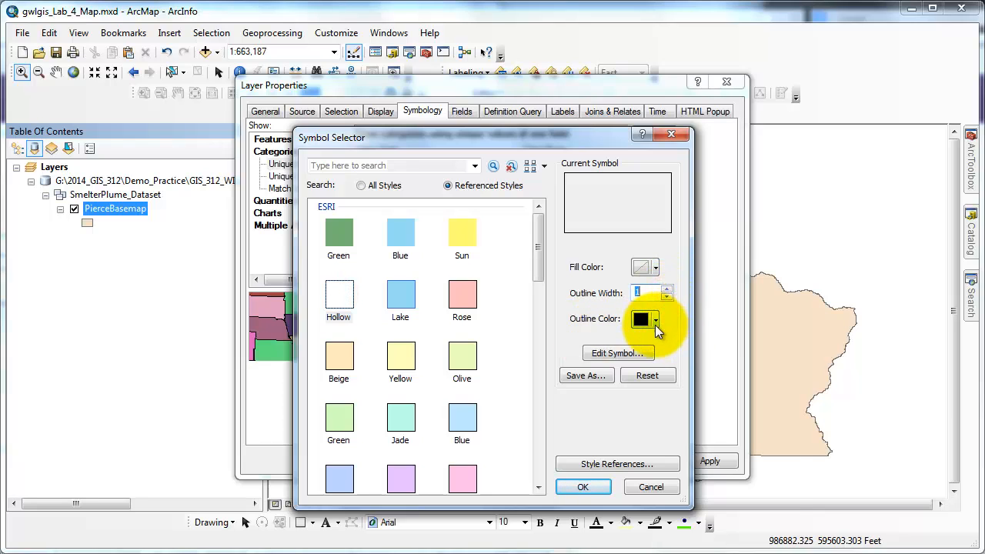
click(656, 323)
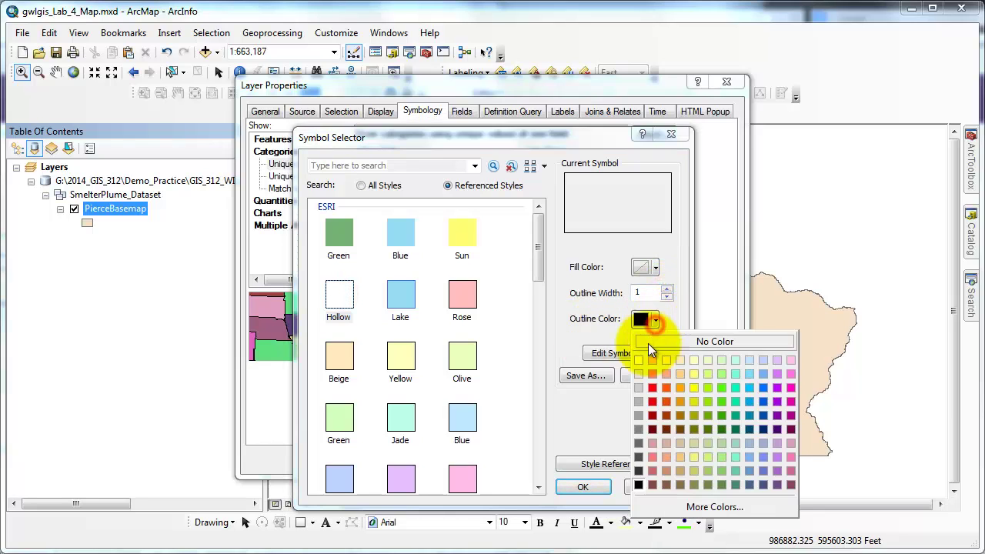
click(640, 416)
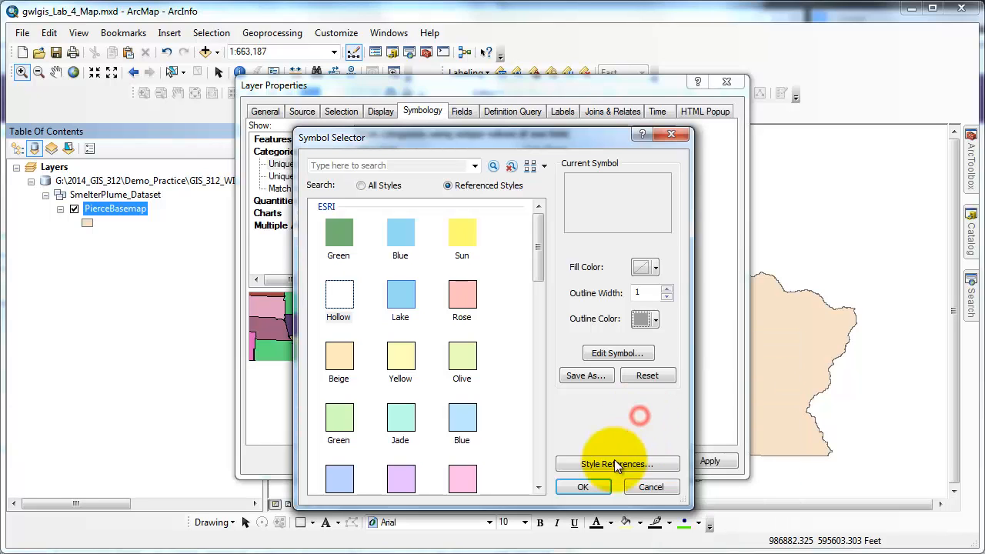
click(582, 486)
click(710, 460)
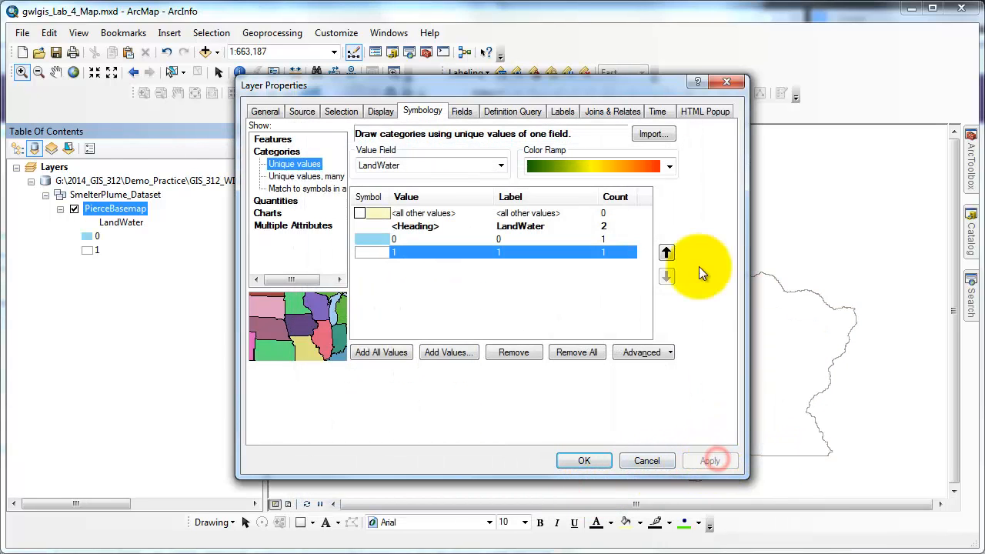
mouse_move(656, 88)
mouse_down()
mouse_move(262, 99)
mouse_move(557, 100)
mouse_up()
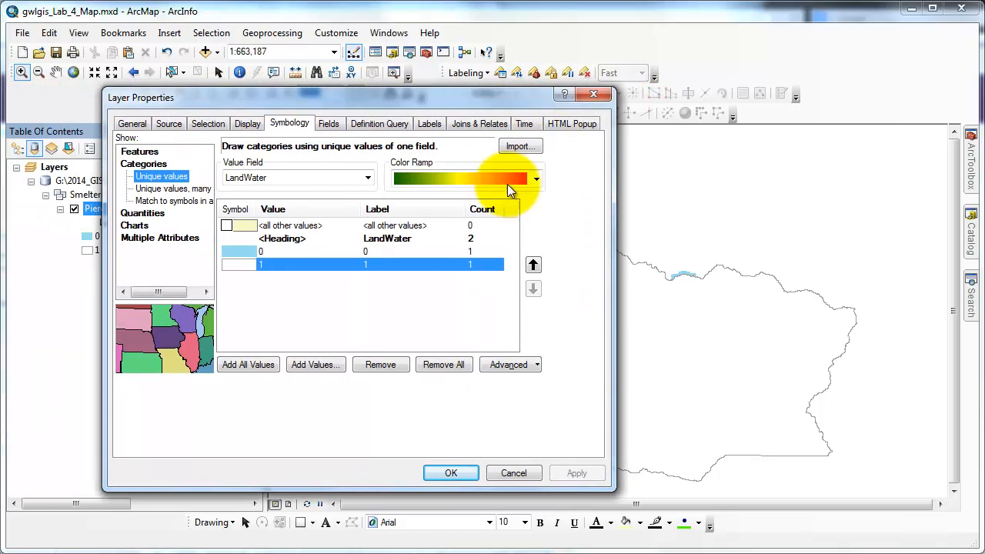
click(449, 475)
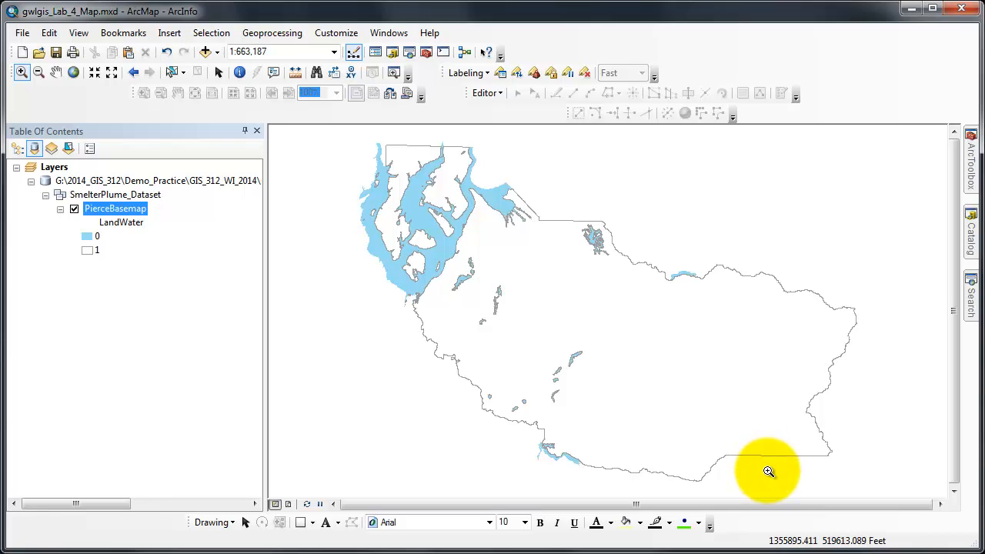
In Geoprocessing Options, leave Background Processing Enable off and confirm
click(277, 32)
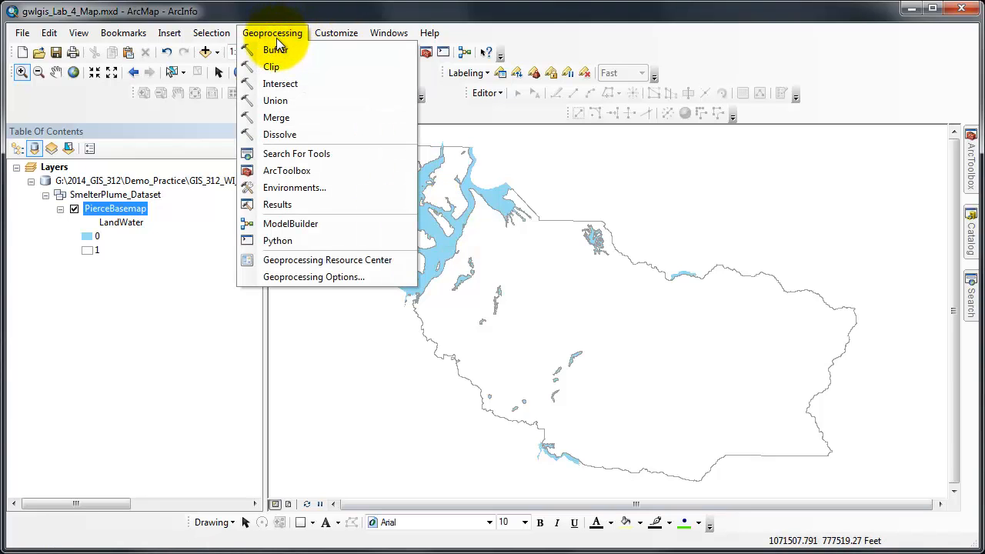
click(314, 277)
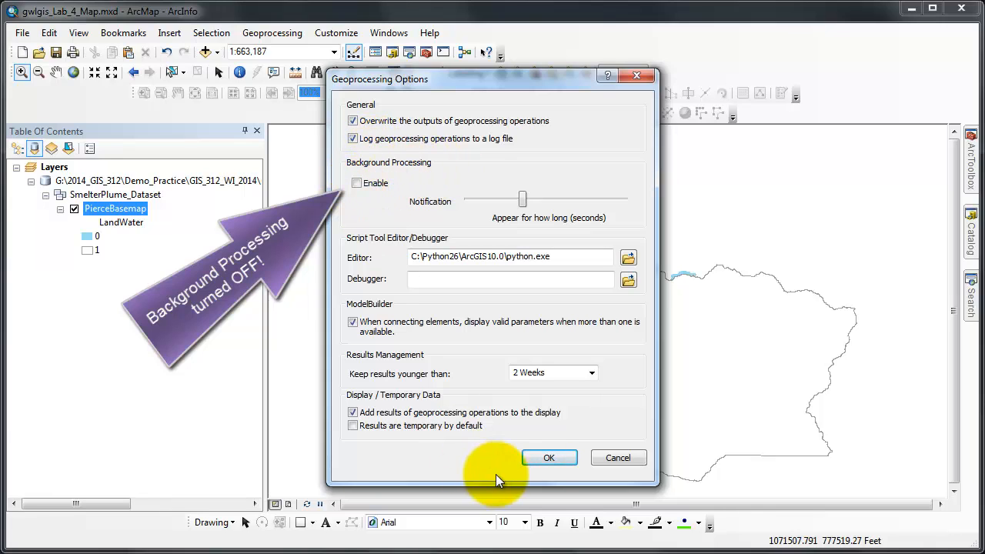
click(547, 460)
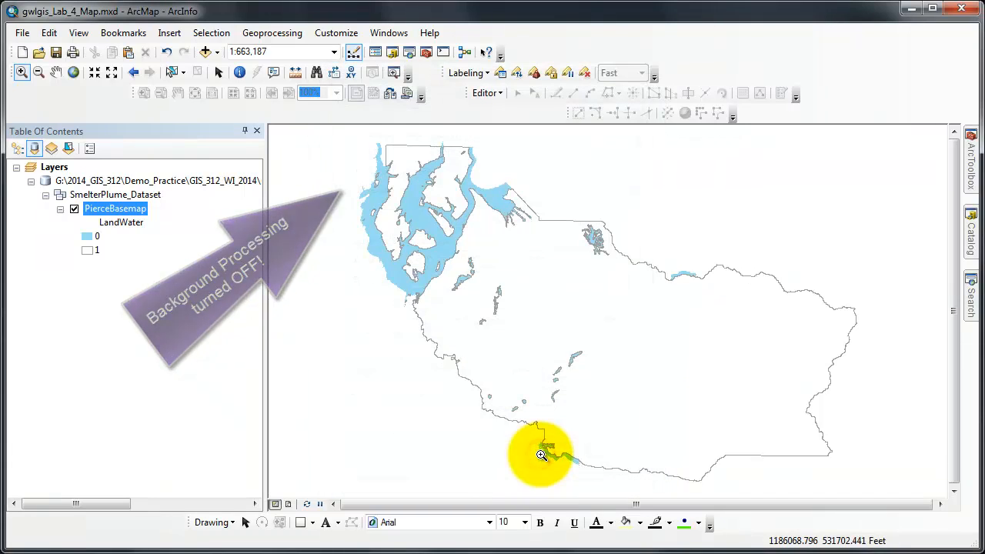
click(271, 35)
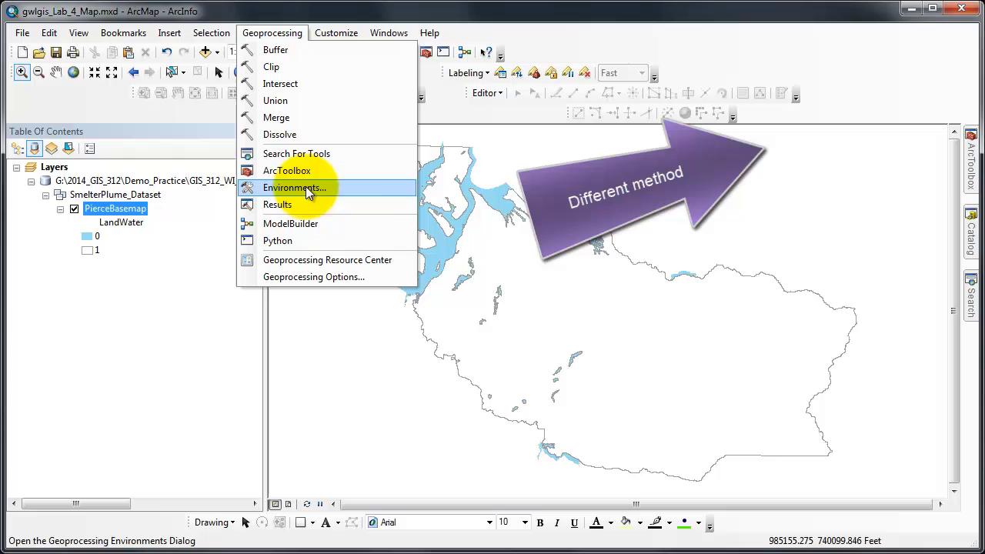
Bring up Environment Settings from the ArcToolbox root's Environments... command
click(971, 165)
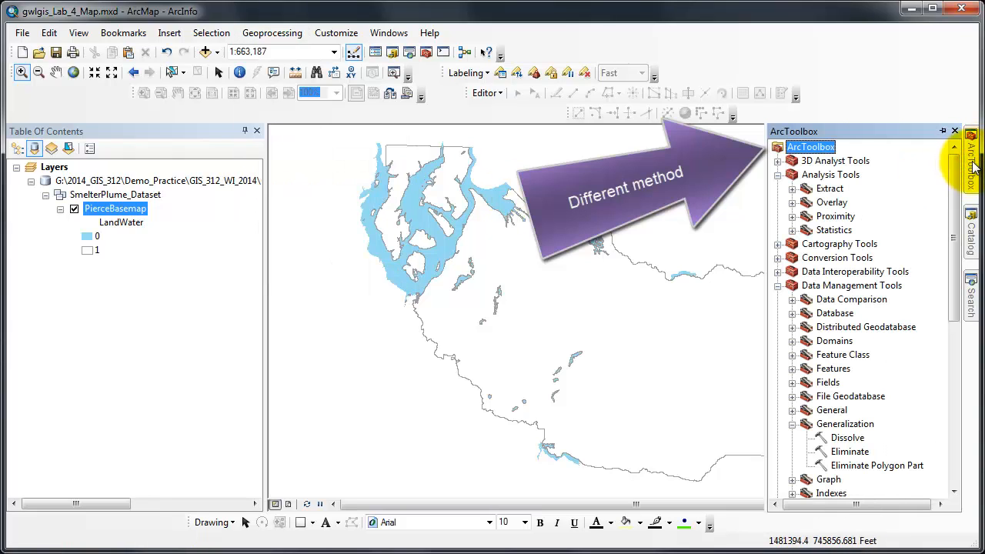
click(812, 147)
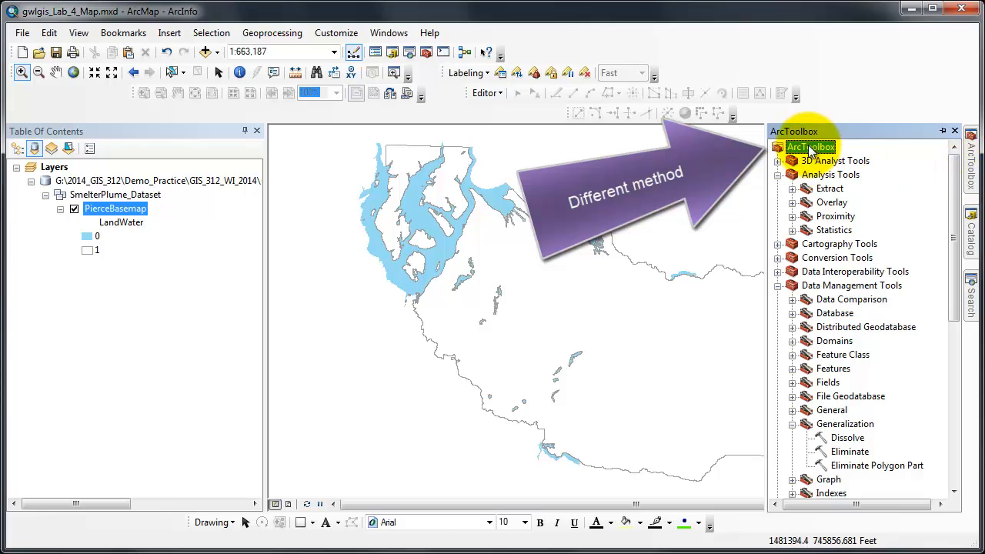
right_click(812, 148)
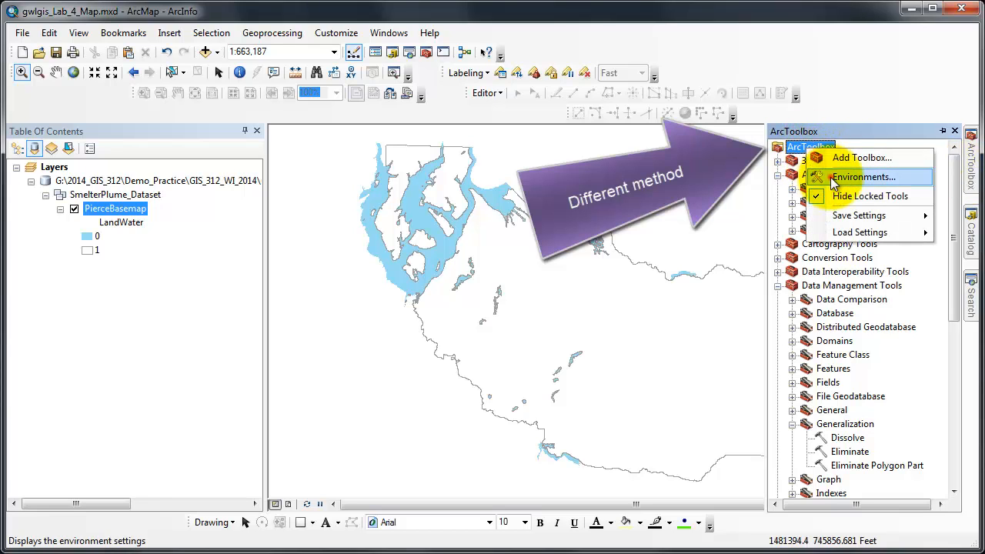
click(830, 177)
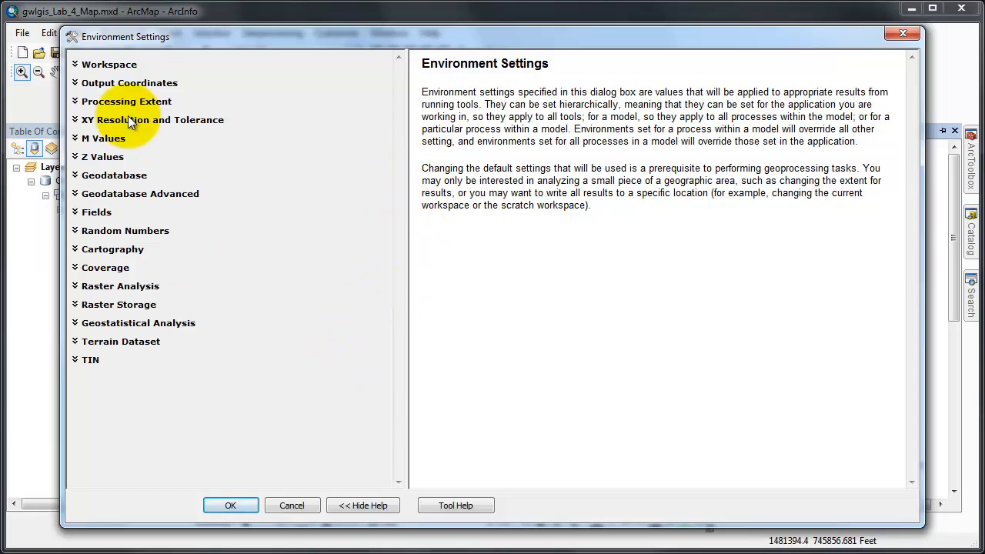
Set the current workspace to Lab4Geodatabase.gdb in the data_L4 folder
click(75, 64)
click(375, 92)
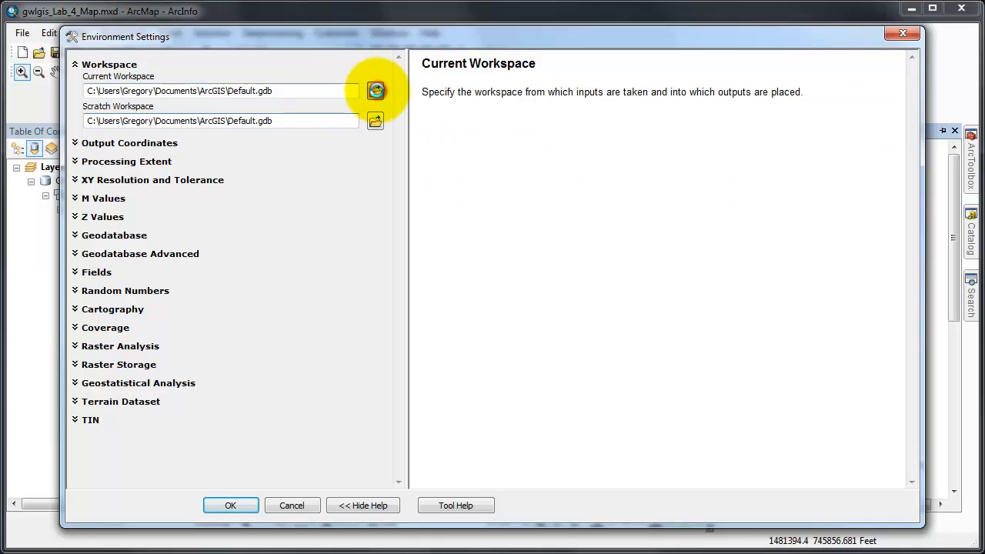
click(376, 92)
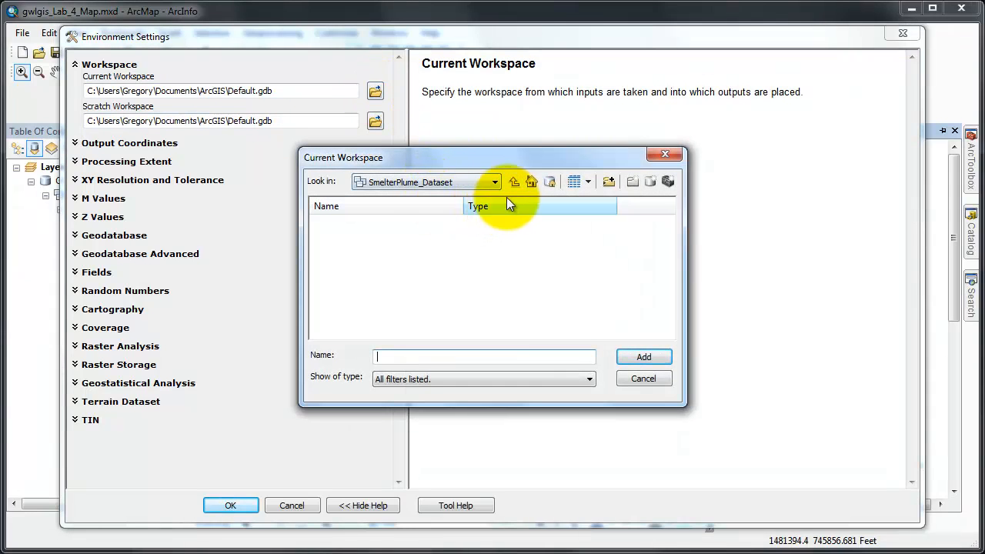
click(513, 183)
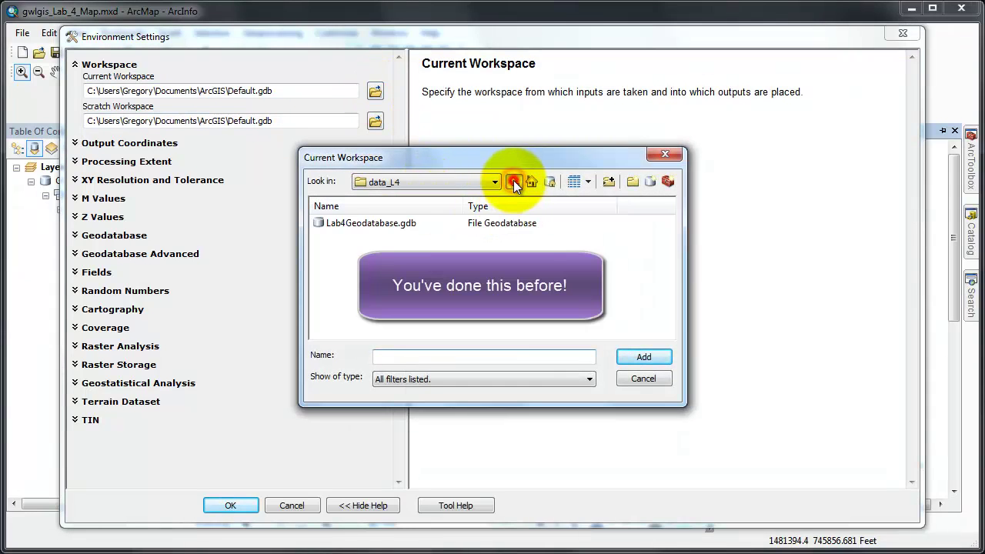
click(370, 222)
click(649, 356)
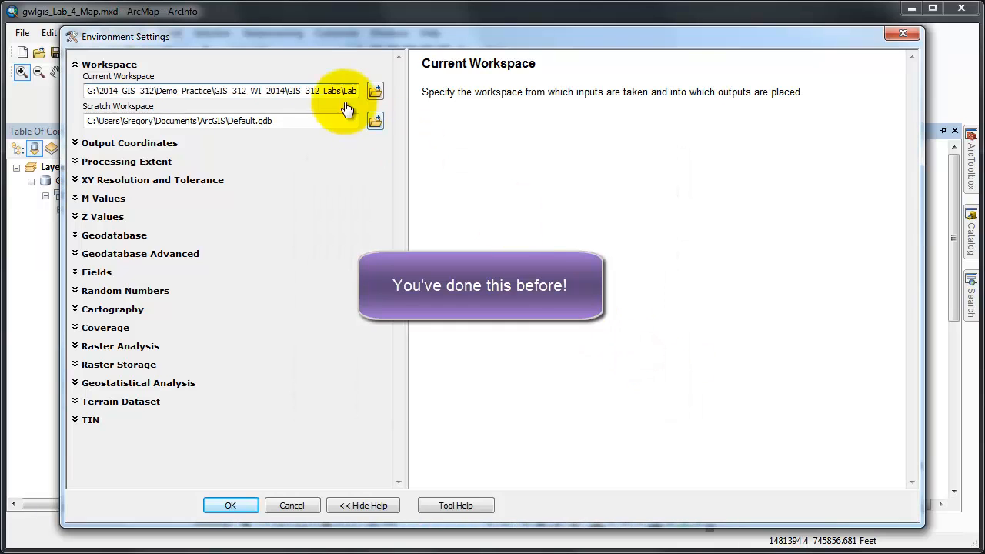
Copy the current workspace path and paste it over Default.gdb as the scratch workspace
click(307, 94)
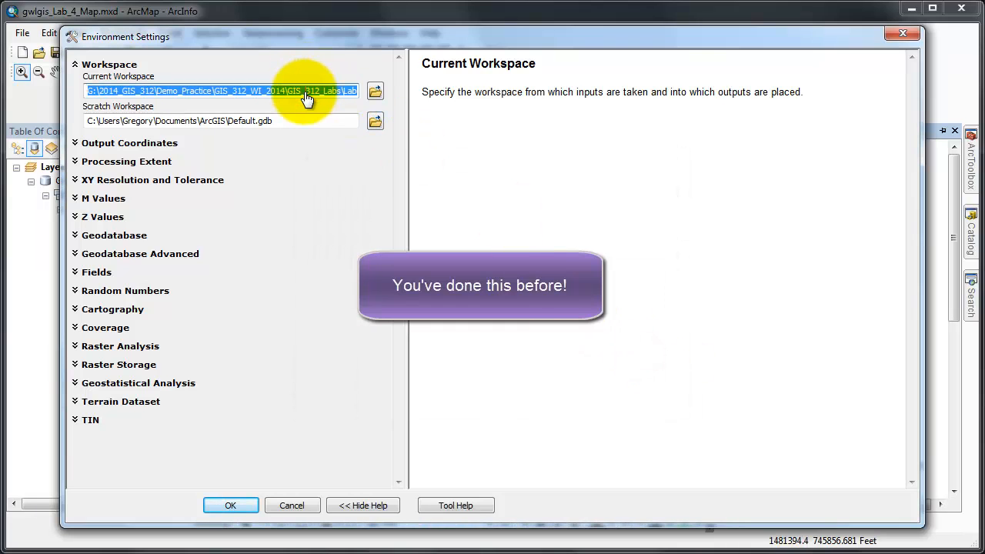
key(ctrl+c)
click(300, 124)
key(ctrl+v)
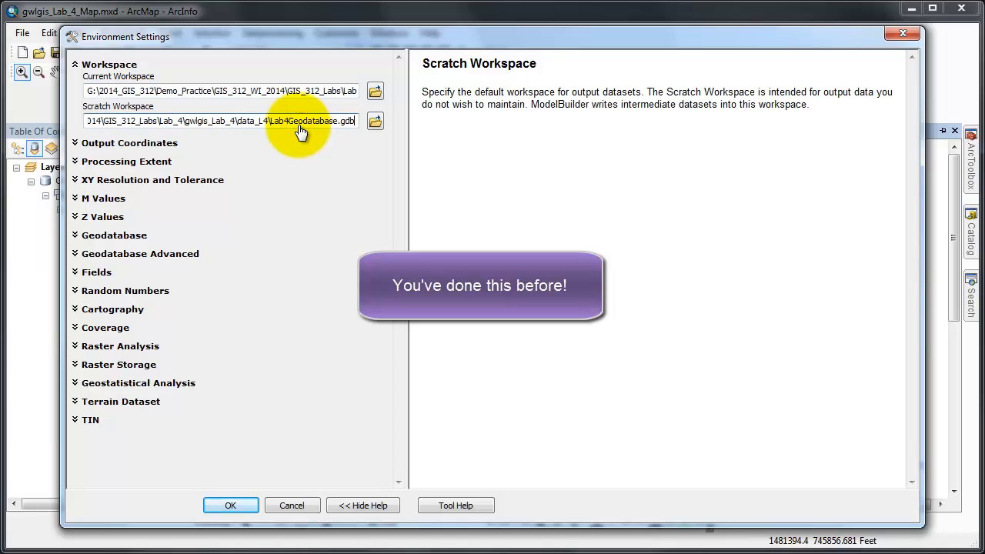
key(ctrl+z)
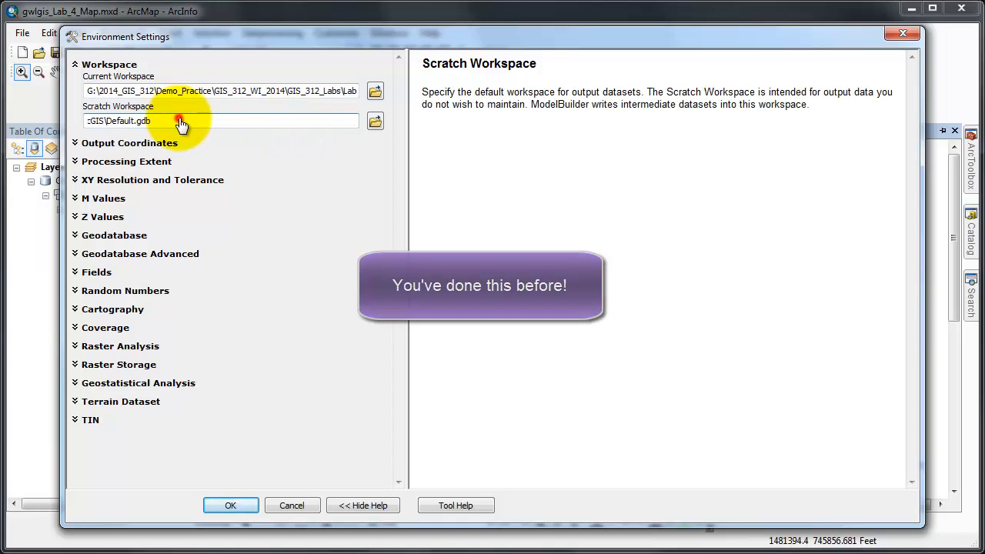
drag(177, 123, 19, 119)
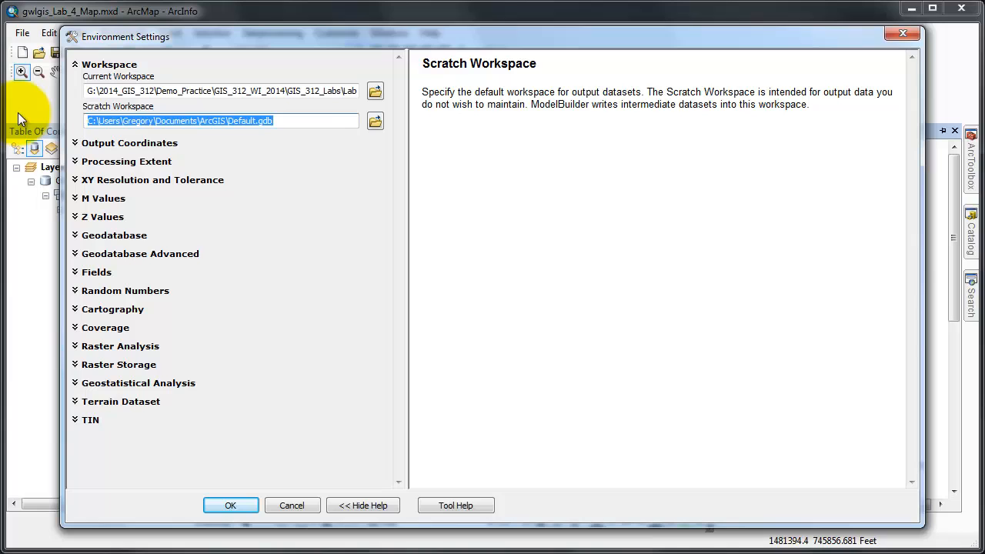
key(ctrl+v)
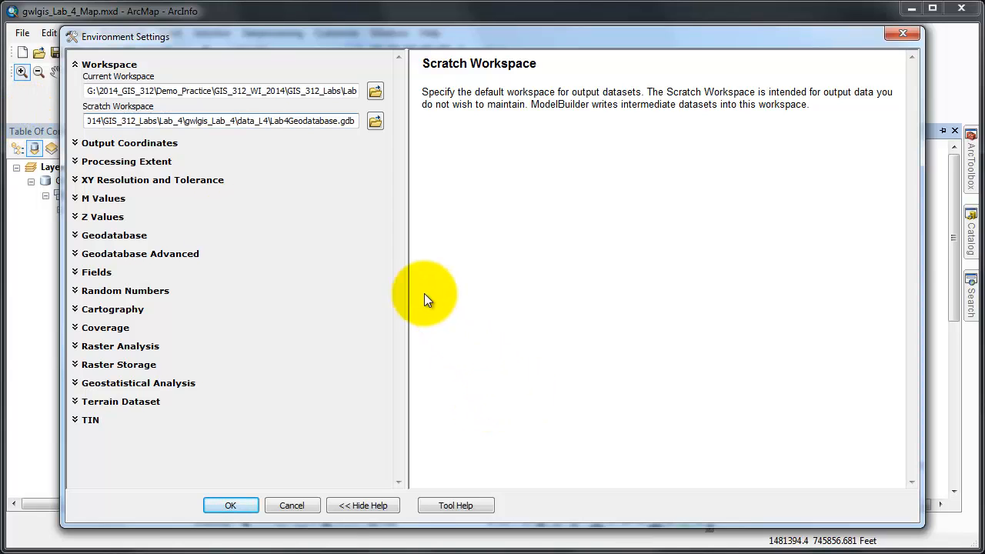
Set Output Coordinate System to Same as Layer "PierceBasemap" (NAD 1983 HARN StatePlane Washington South feet)
click(77, 143)
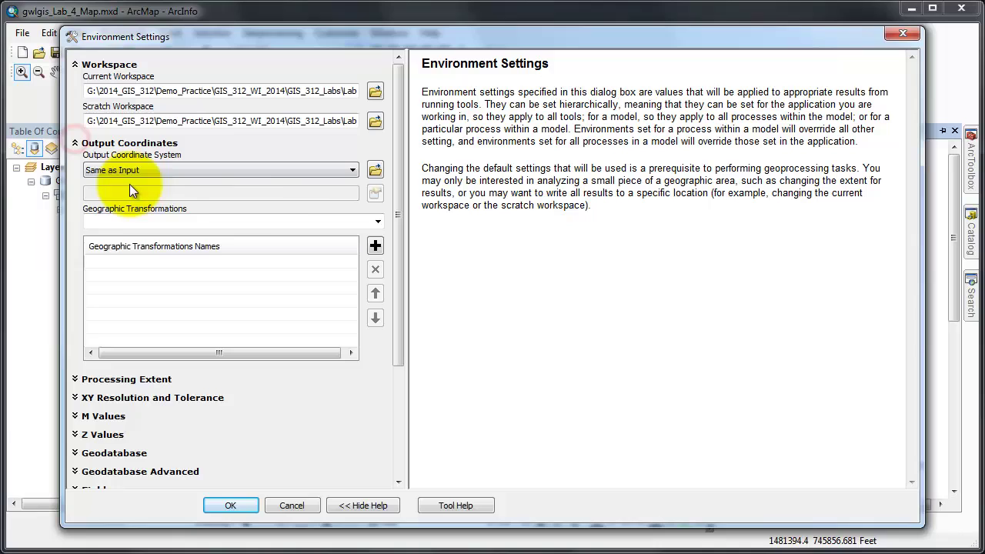
click(351, 171)
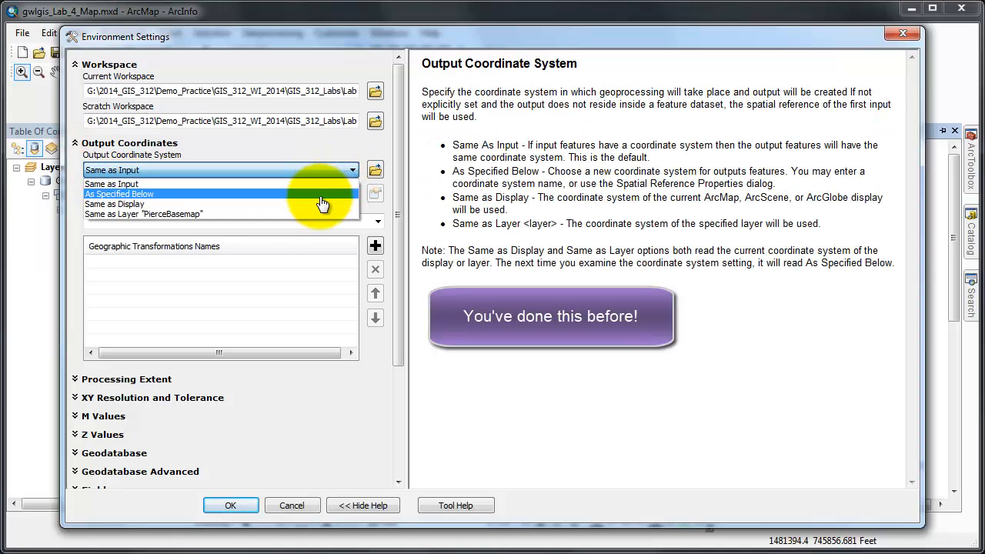
click(323, 194)
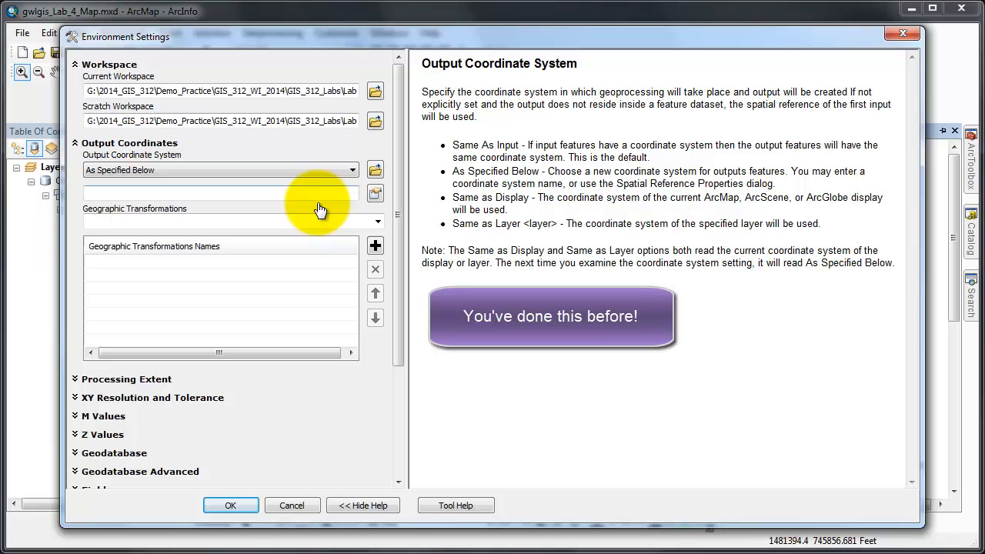
click(351, 170)
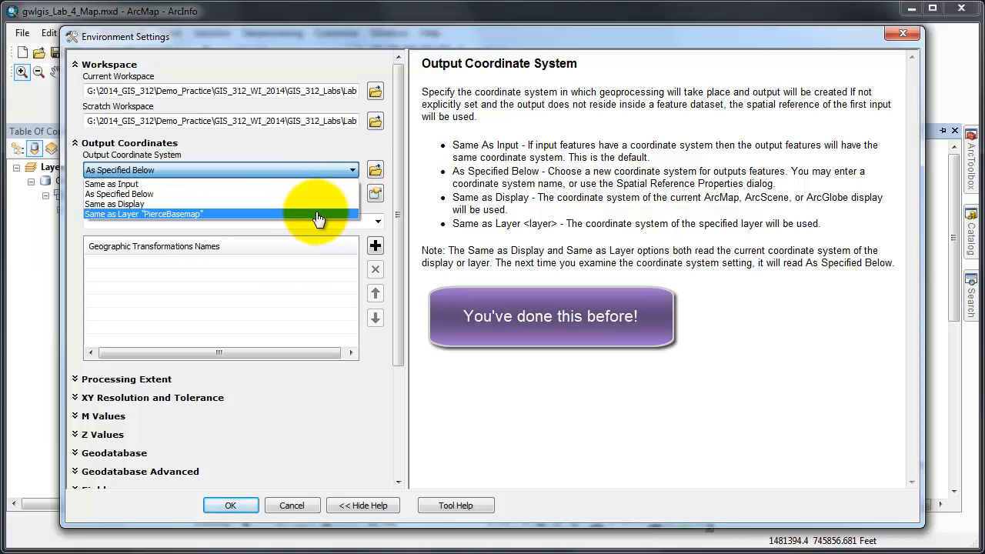
click(319, 216)
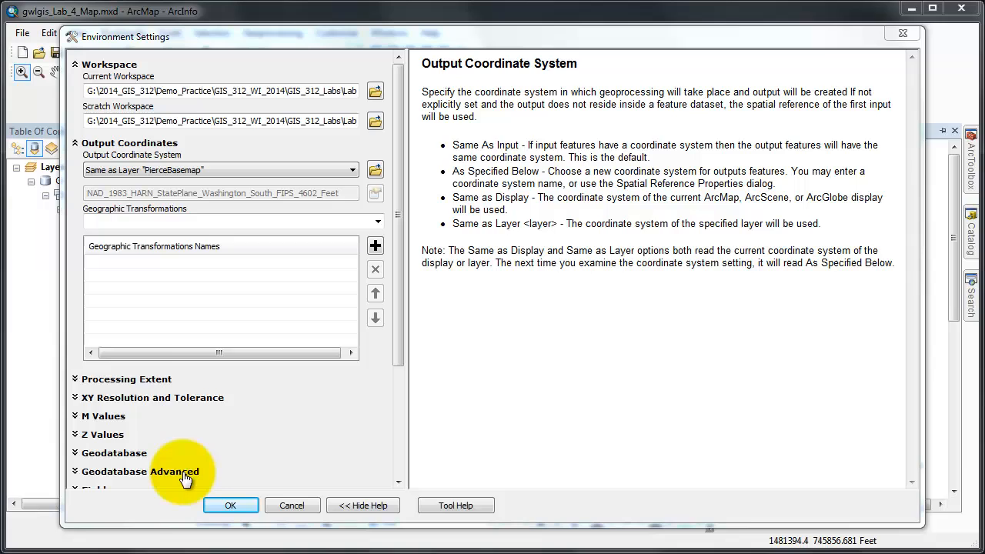
Set the Processing Extent to Same as layer PierceBasemap, filling in its coordinate bounds
click(75, 379)
scroll(169, 397, down, 3)
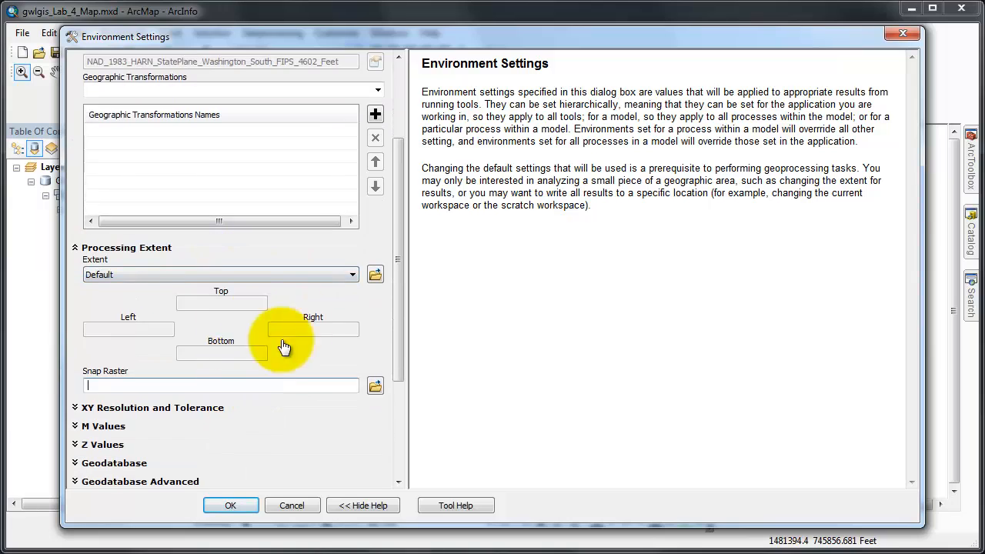
click(352, 274)
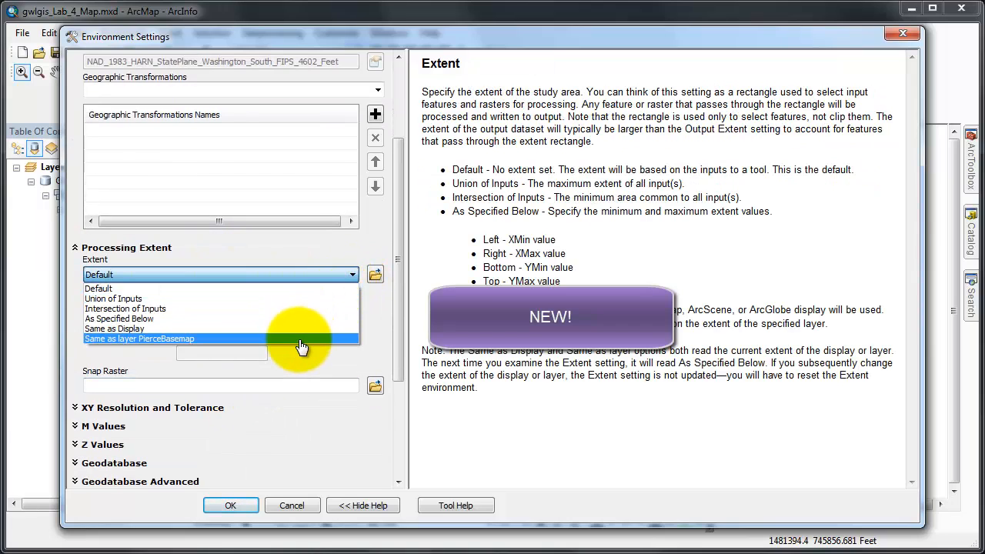
click(162, 339)
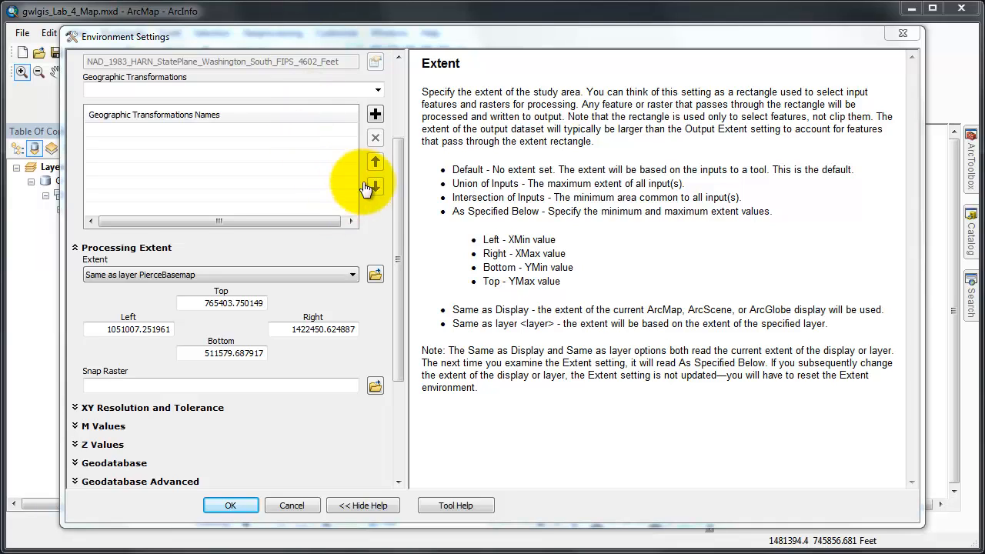
drag(397, 156, 398, 269)
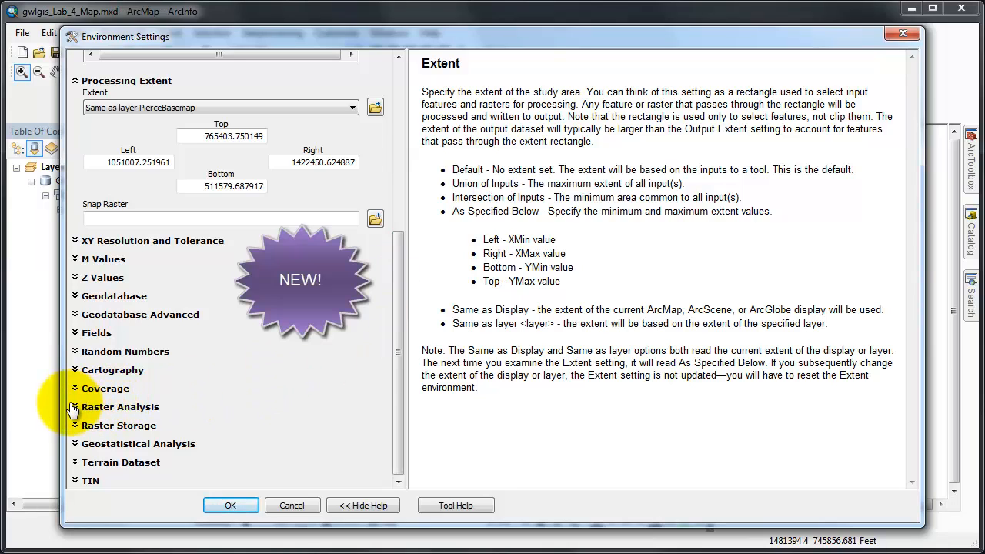
Under Raster Analysis, set Cell Size to As Specified Below and select the value 1 to replace it with 50
click(76, 406)
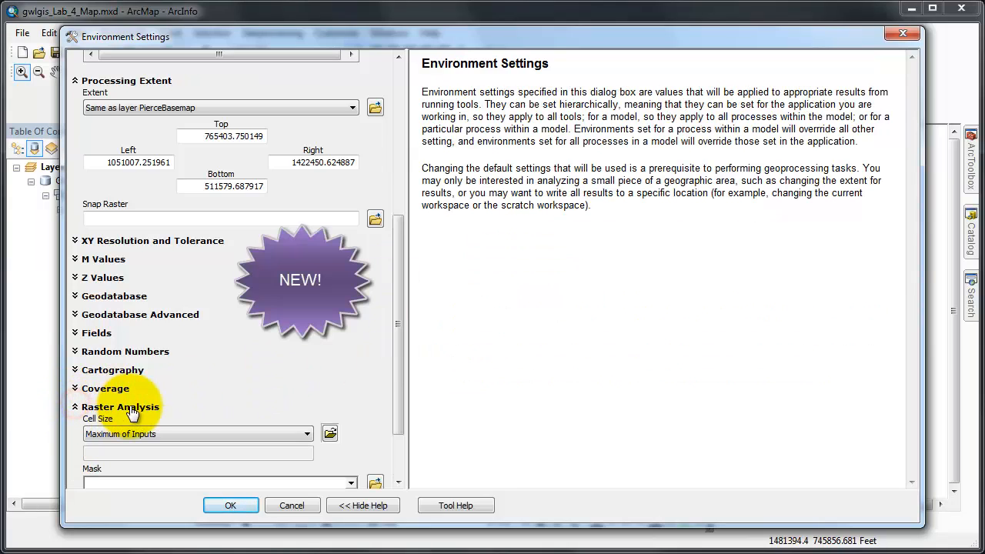
scroll(251, 342, down, 2)
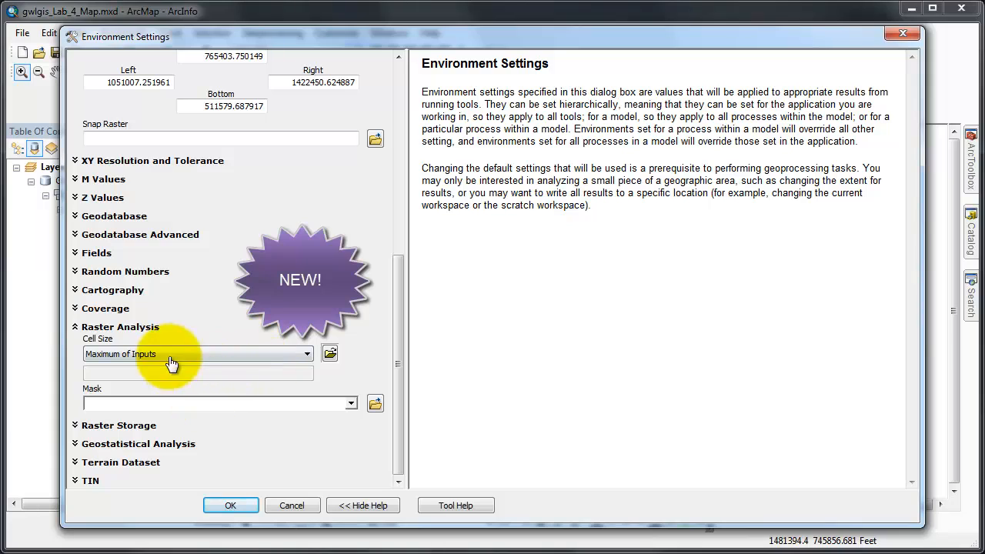
click(231, 505)
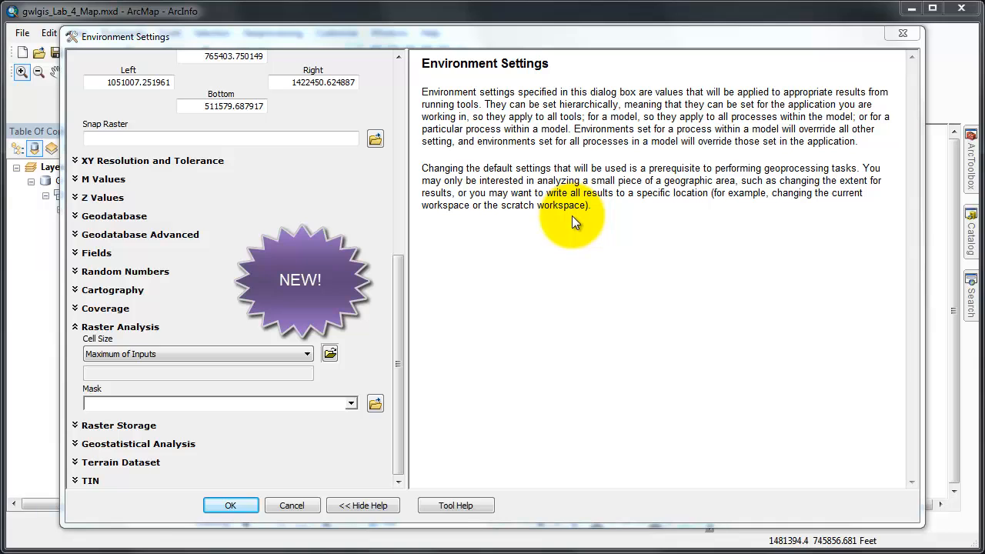
click(307, 354)
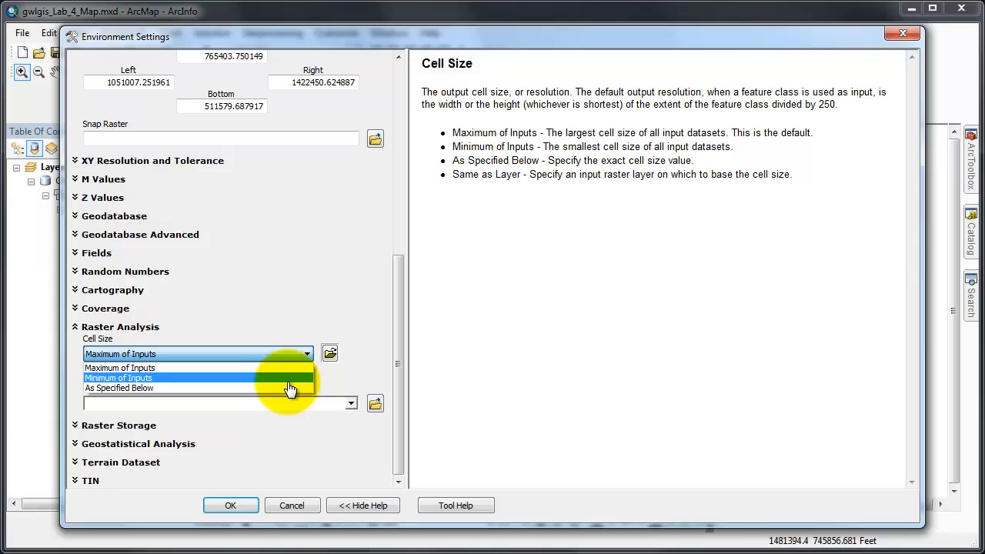
click(285, 380)
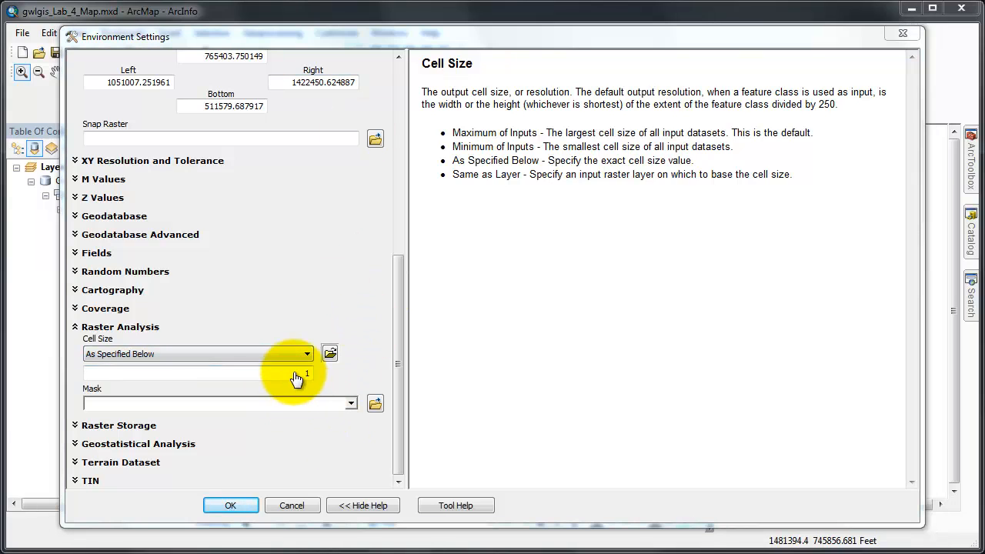
double_click(296, 375)
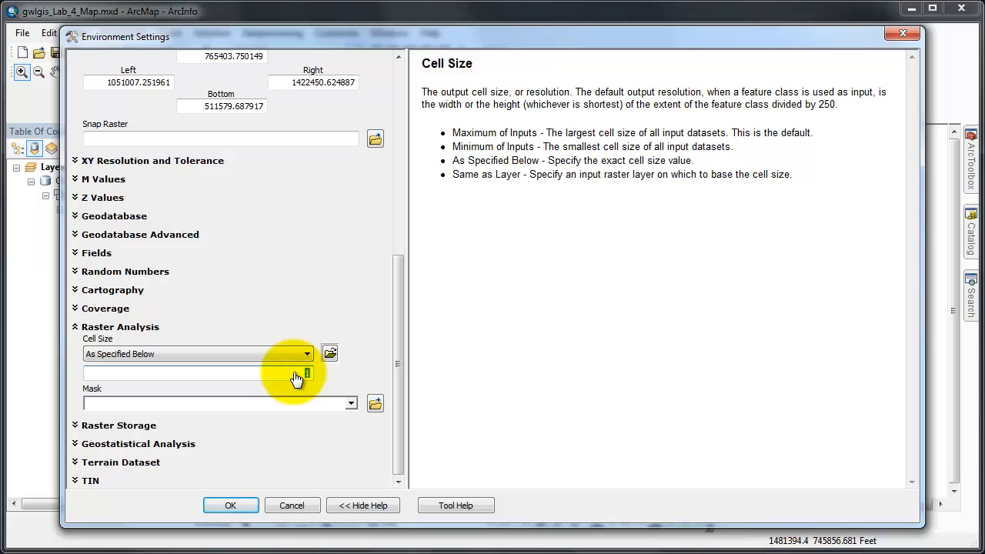
text(50)
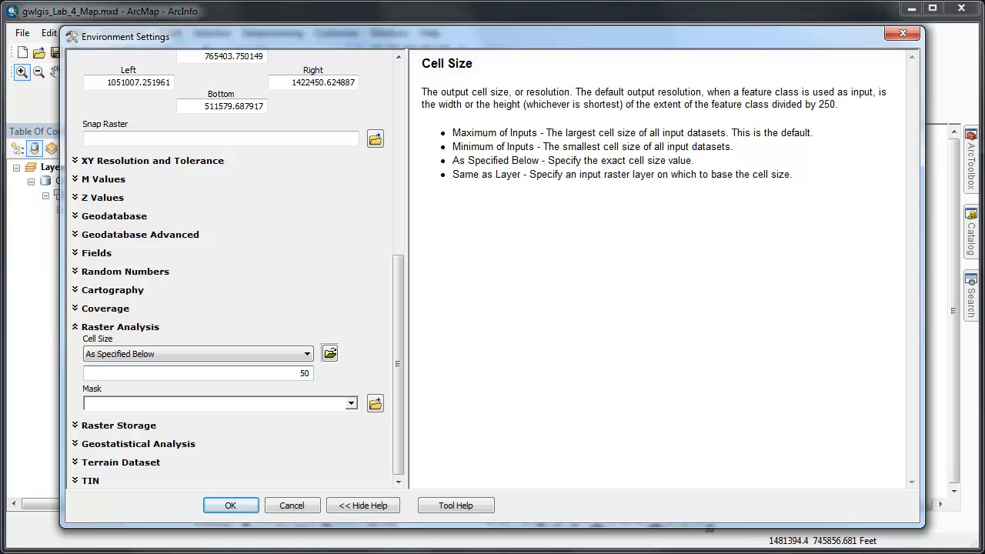
Choose PierceBasemap as the raster analysis Mask
click(353, 405)
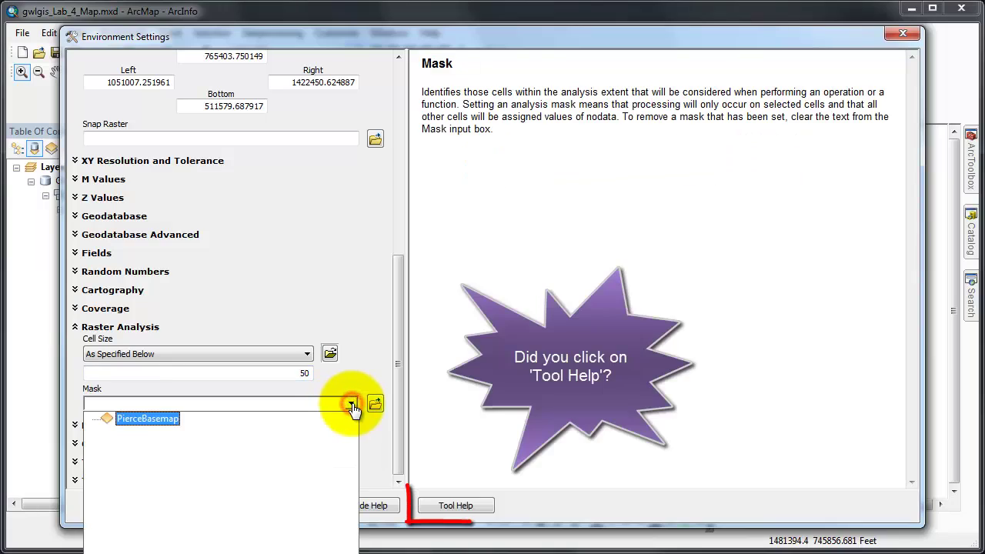
click(151, 419)
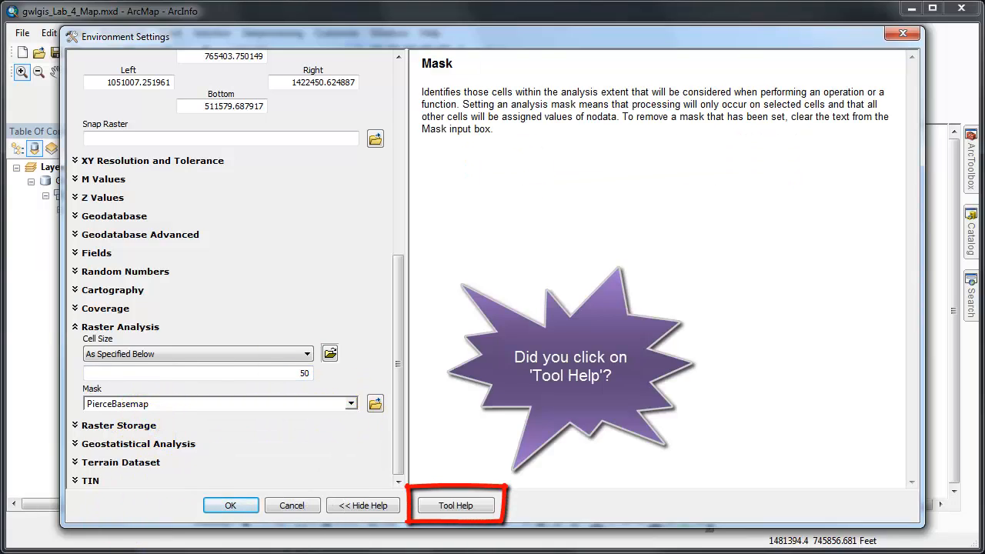